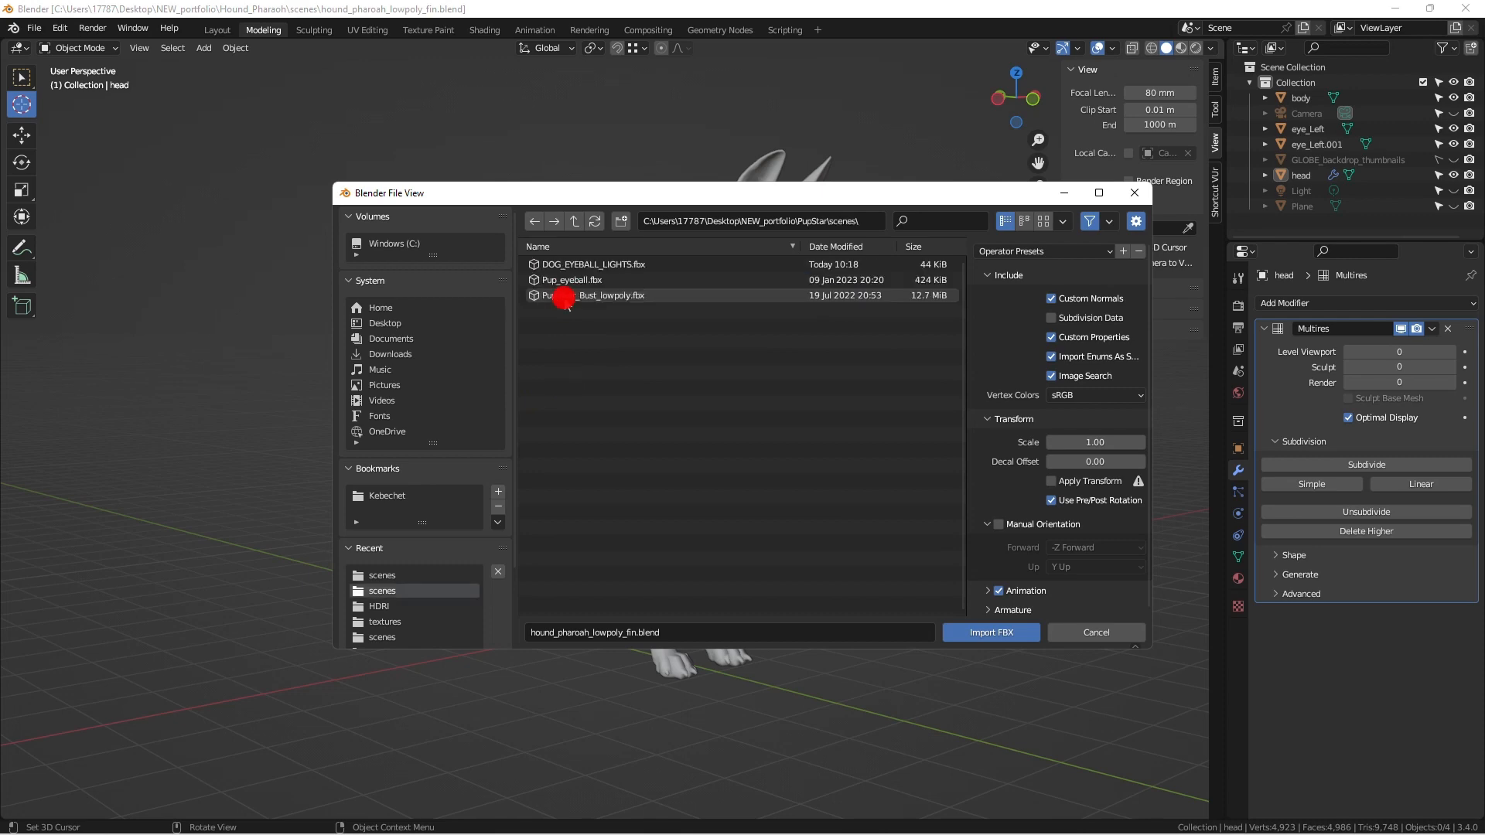
Import DOG_EYEBALL_LIGHTS.fbx into the hound scene and display the model with its textures in the viewport
double_click(641, 302)
mouse_move(862, 375)
middle_mouse_down()
mouse_move(786, 286)
mouse_move(714, 296)
middle_mouse_up()
left_click(1196, 48)
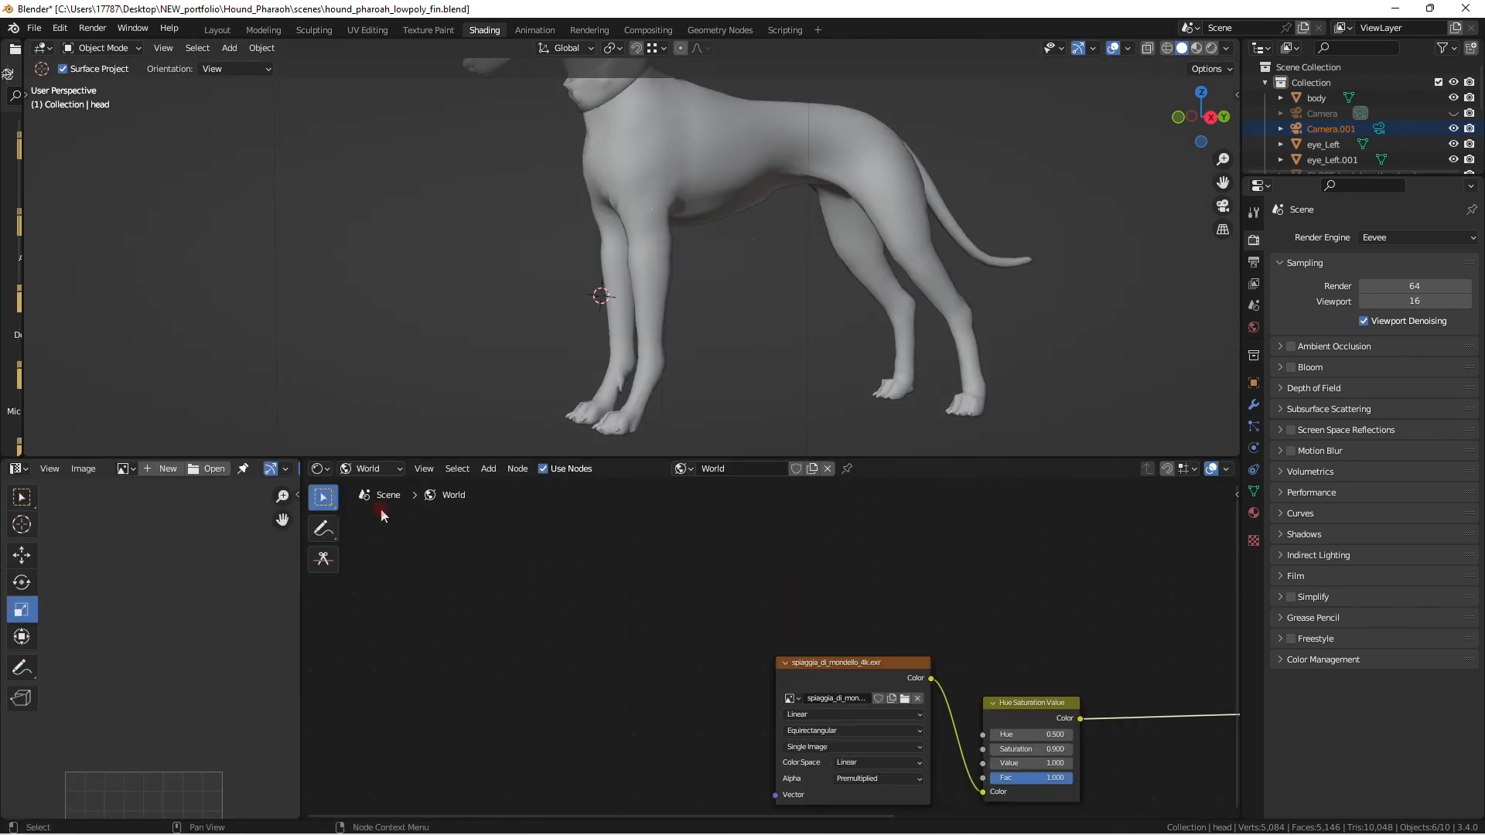
Disconnect the Hue Saturation Value node from the World Output and return to the Modeling workspace
key("Home")
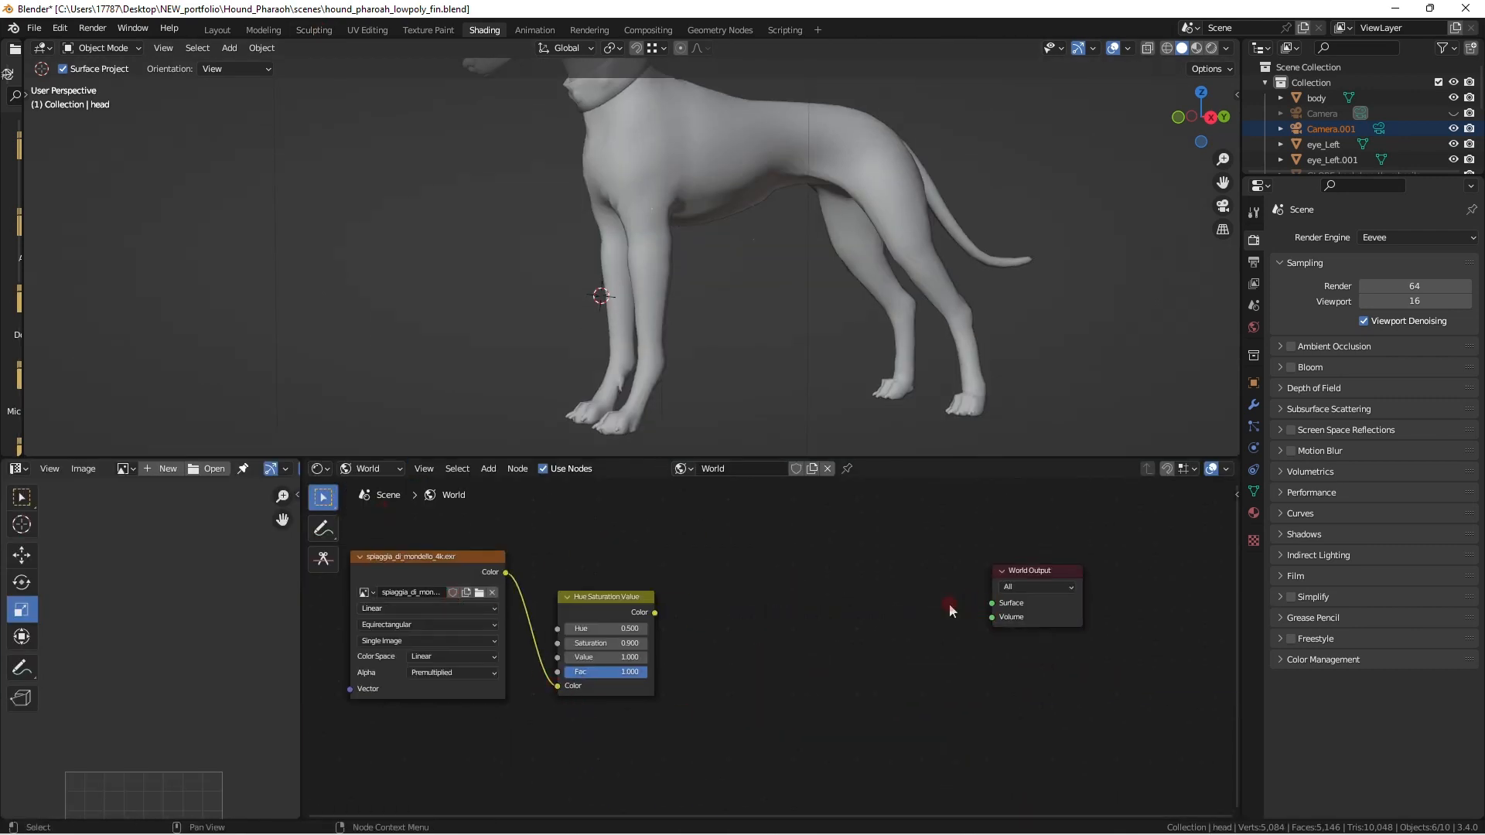
scroll(731, 342, "down", 4)
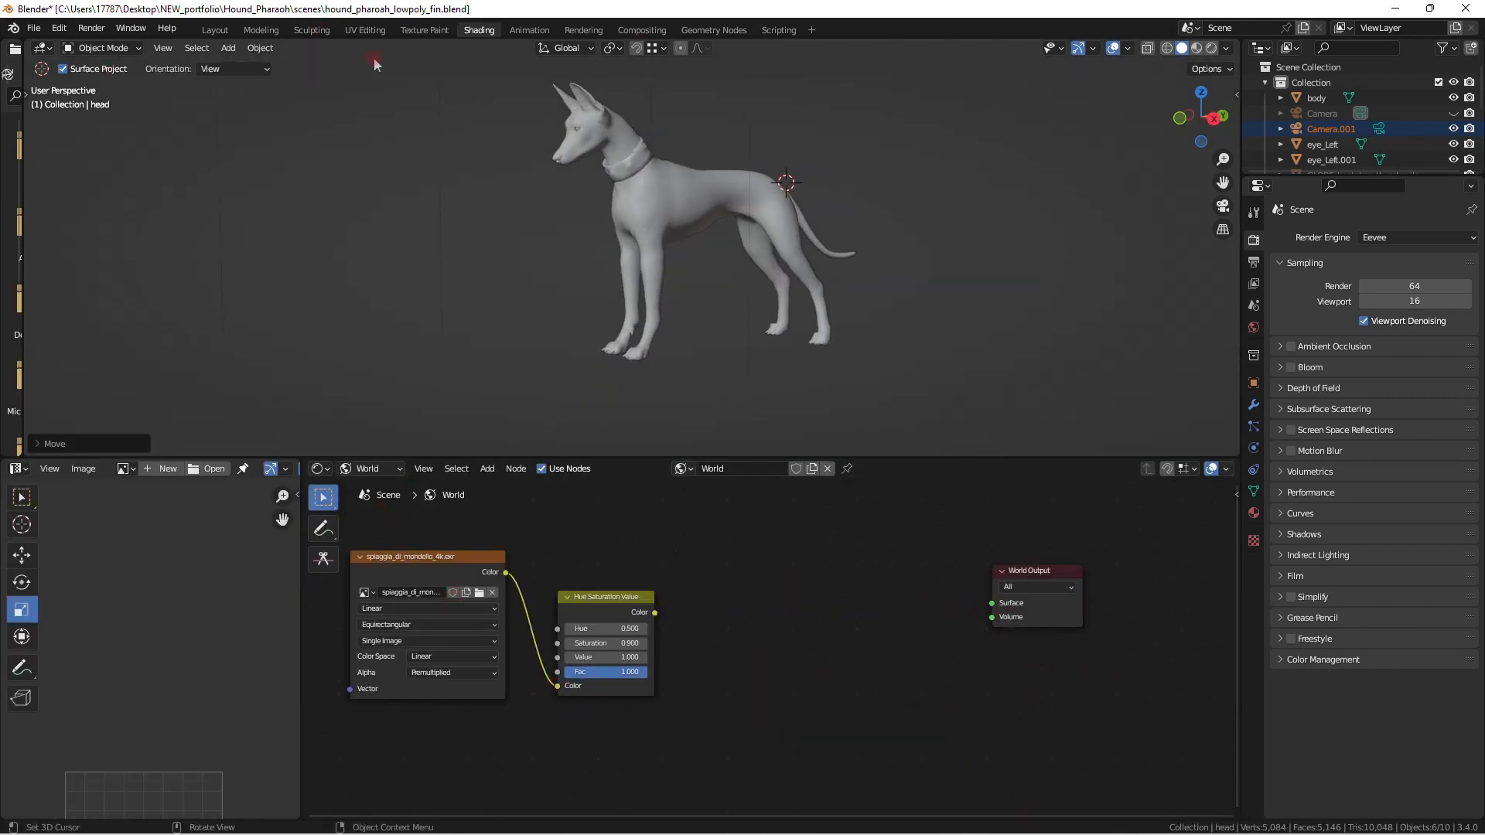
left_click(260, 30)
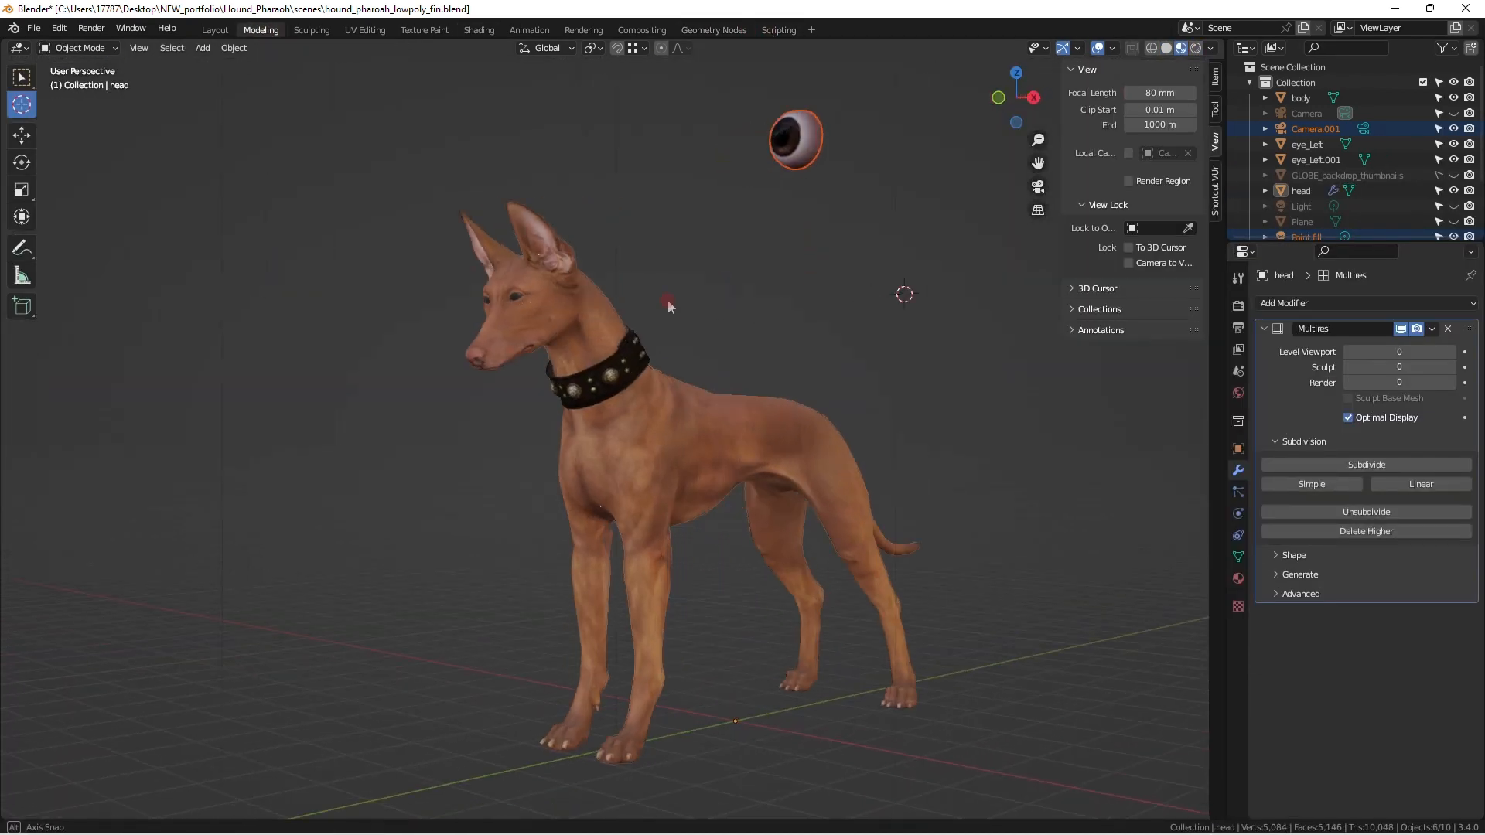
middle_click_drag(668, 304, 708, 321)
Save the hound scene under its current file name
key("ctrl+s")
left_click(34, 28)
left_click(62, 146)
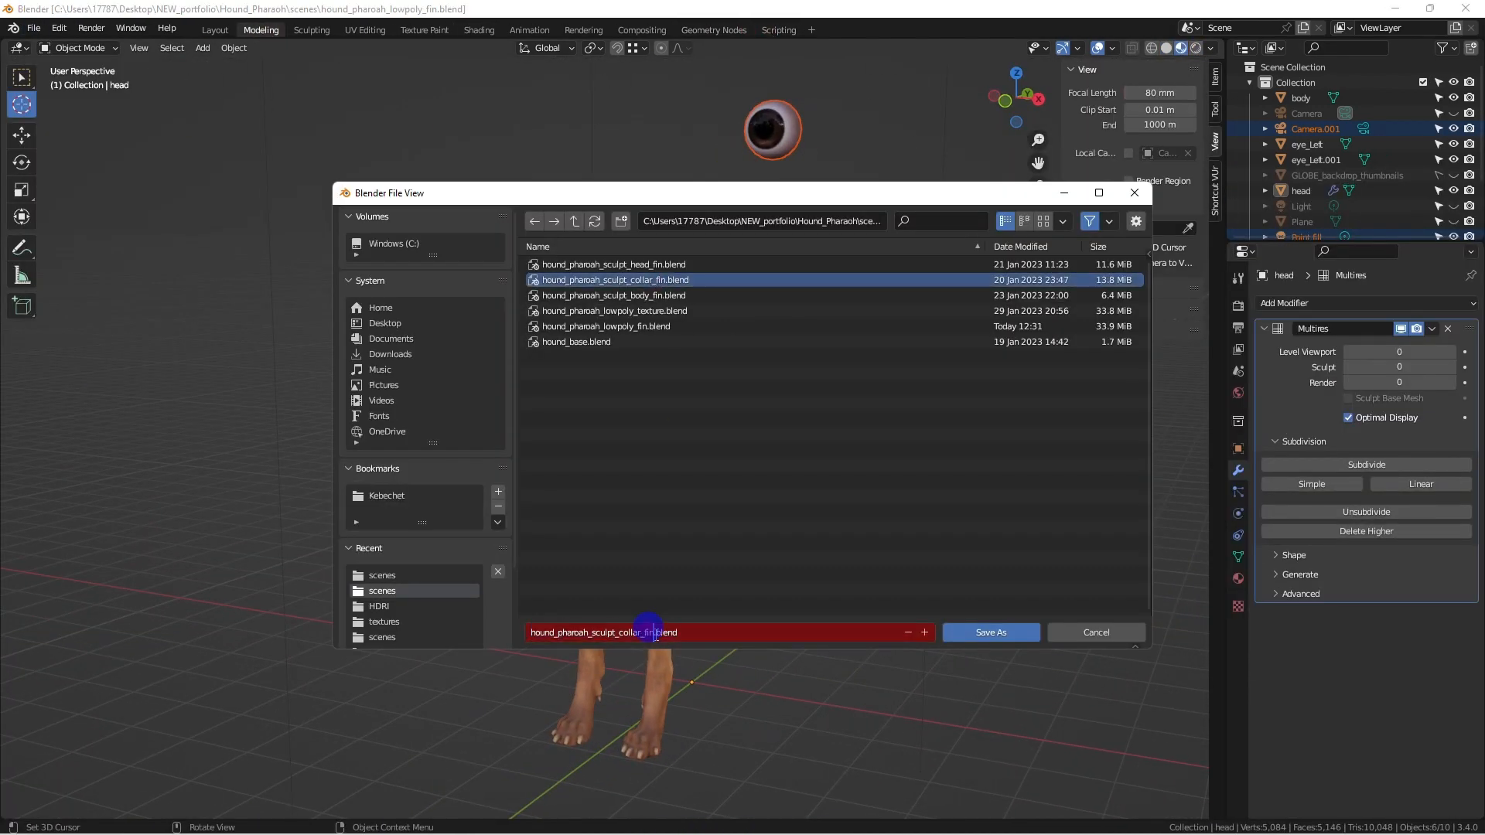
left_click(1102, 633)
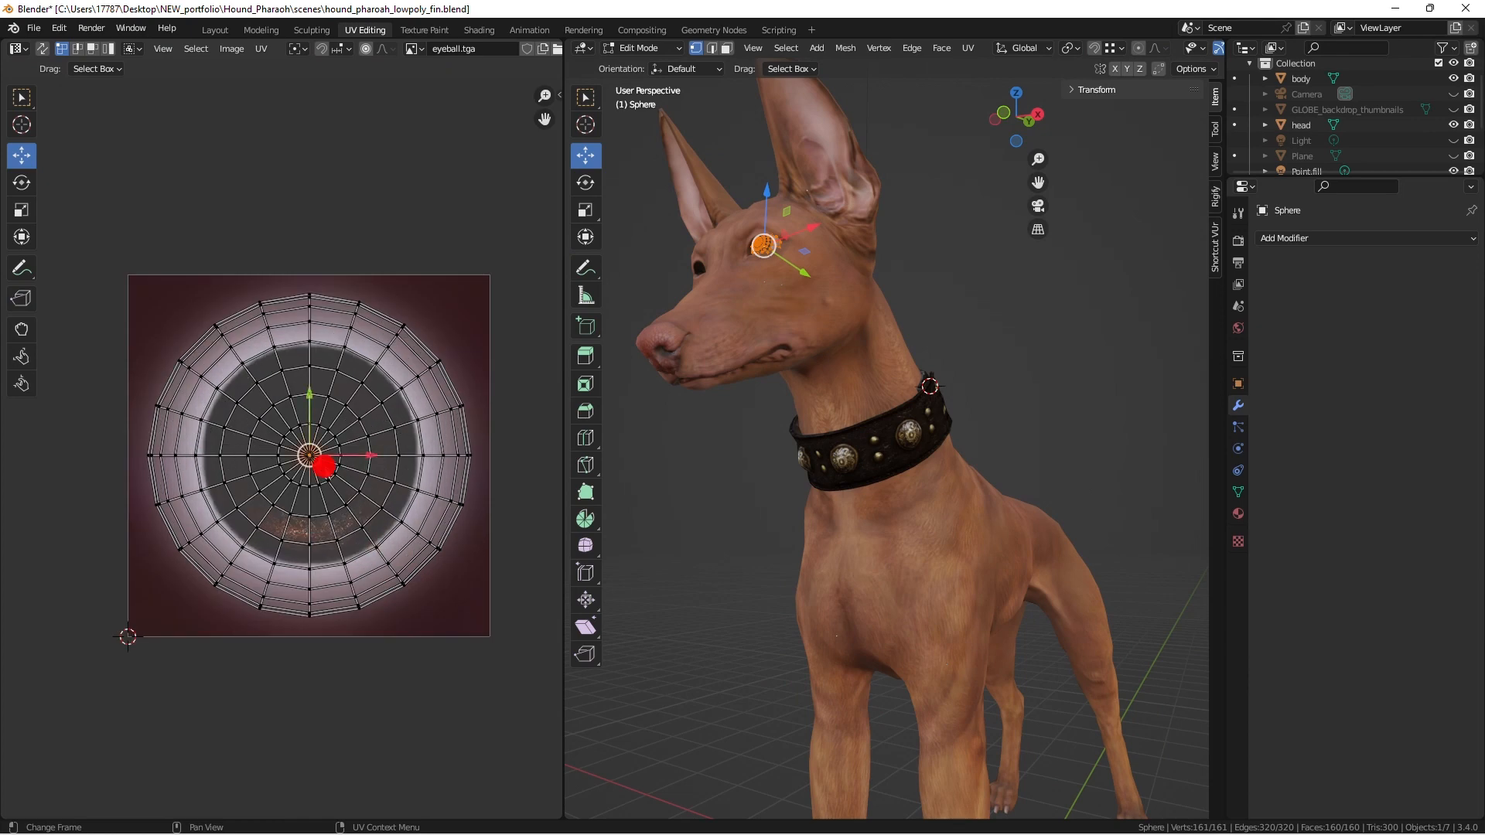
Grow the eyeball's UV selection outward from its centre and scale the selected rings to fit the iris texture
key("ctrl+KP_Add")
key("ctrl+KP_Add")
key("ctrl+KP_Add")
key("ctrl+KP_Add")
scroll(325, 467, "up", 1)
key("s")
left_click(340, 429)
key("ctrl+KP_Add")
key("s")
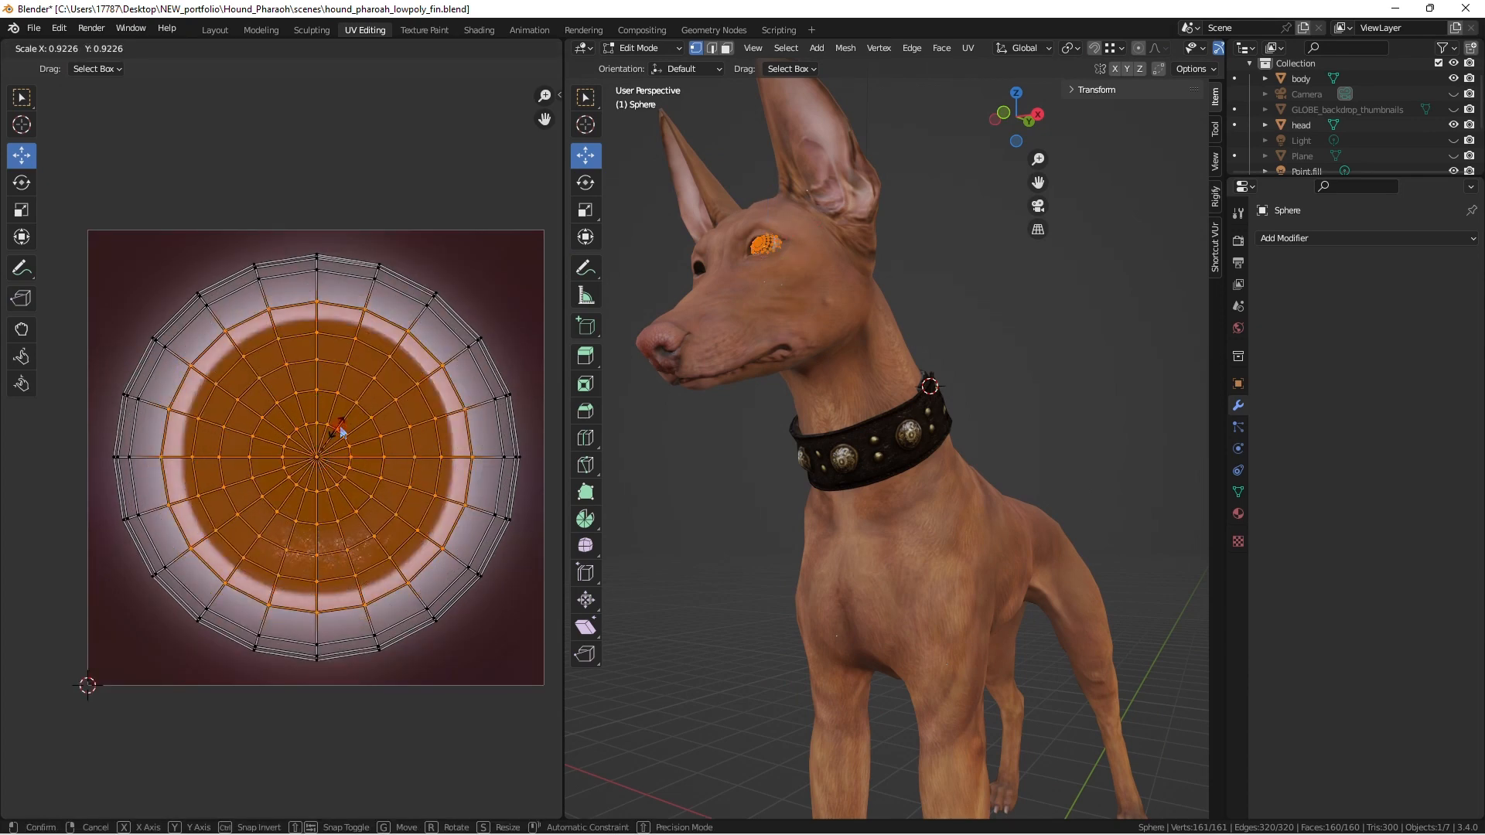
left_click(335, 434)
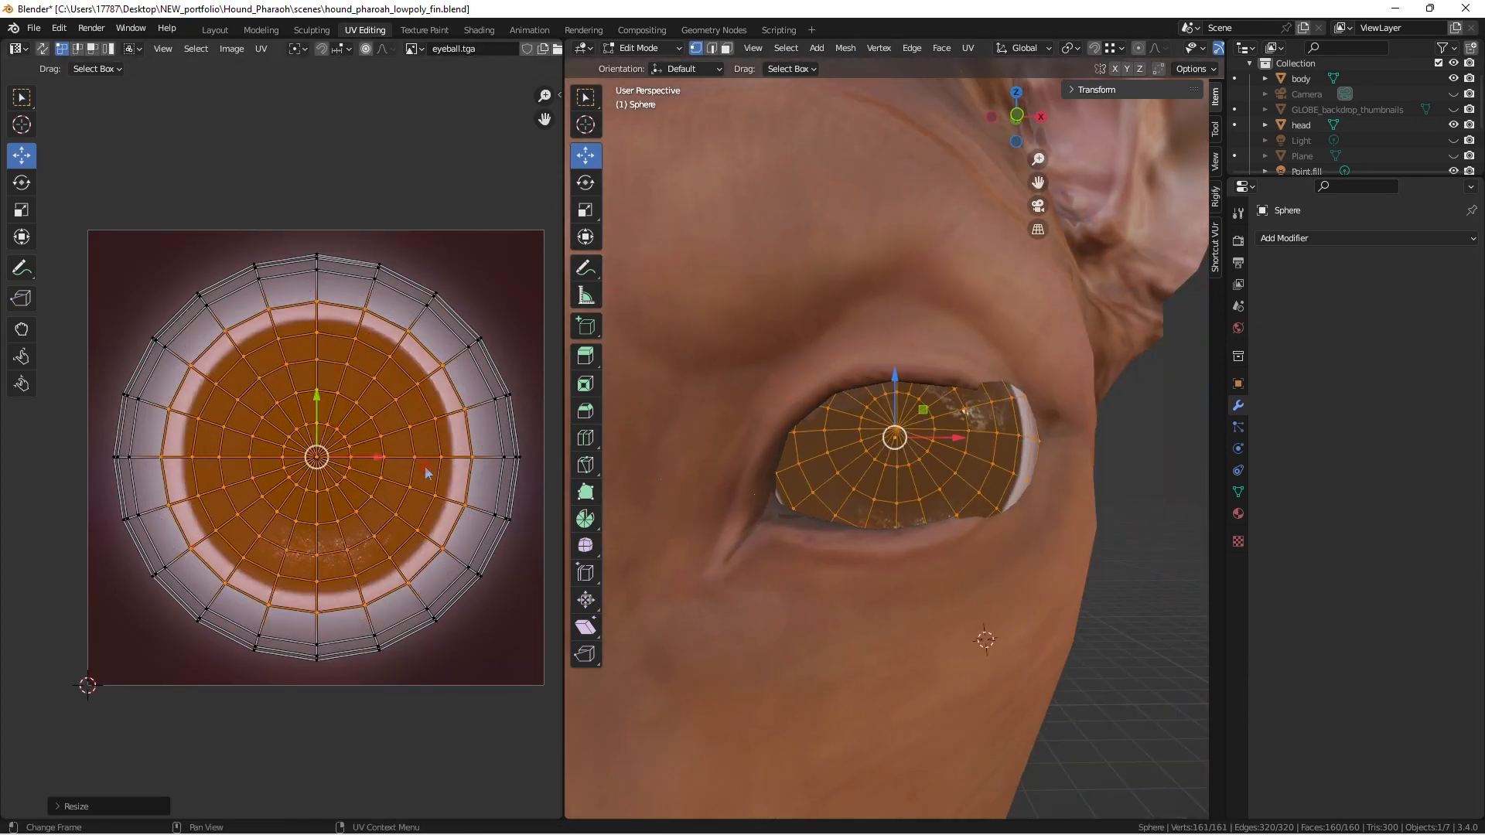
Scale the eyeball's selected iris UVs further and compare the eye on the face from the front
key("s")
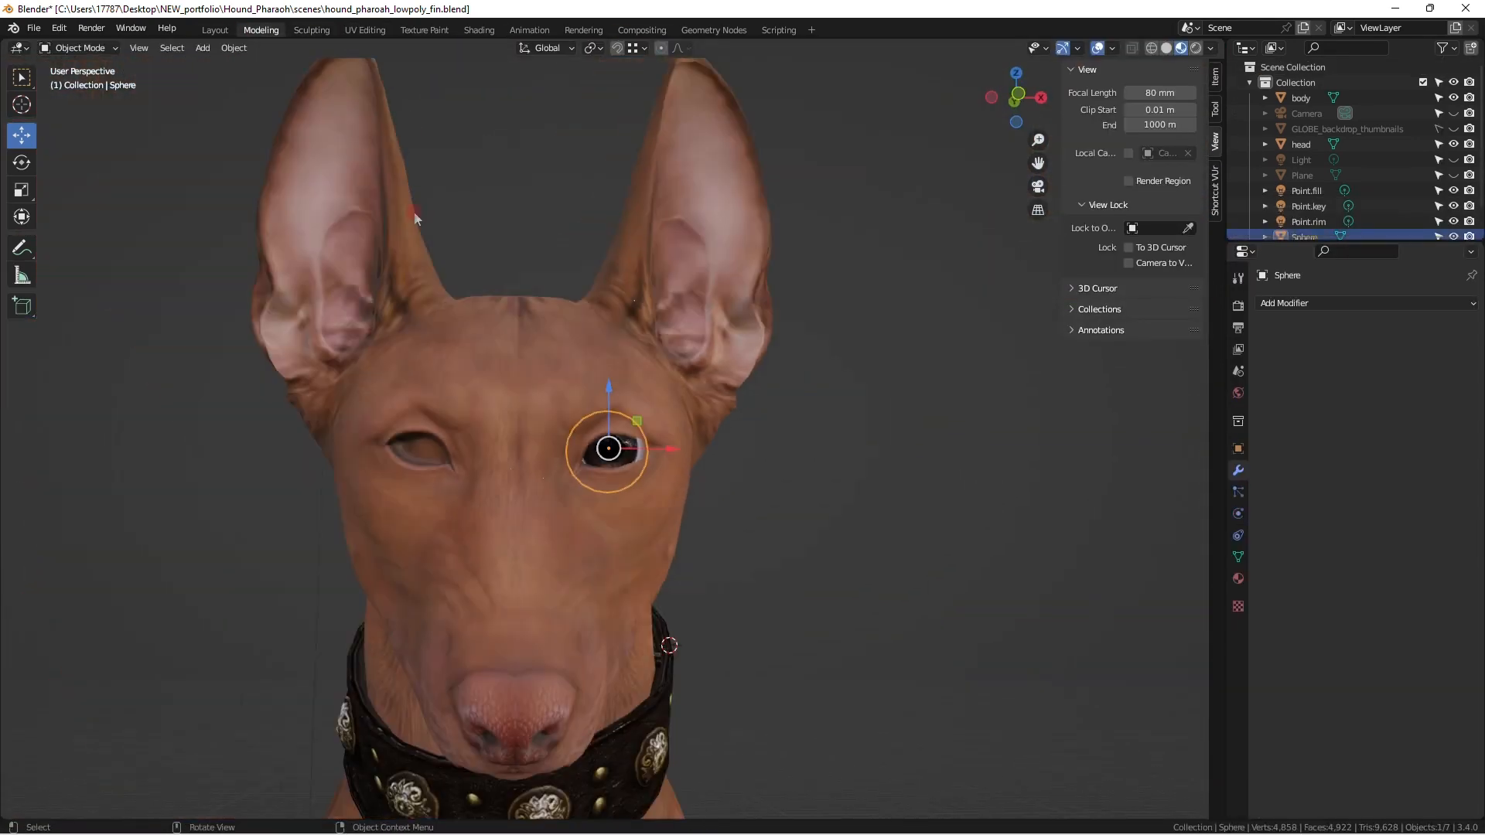
left_click(869, 513)
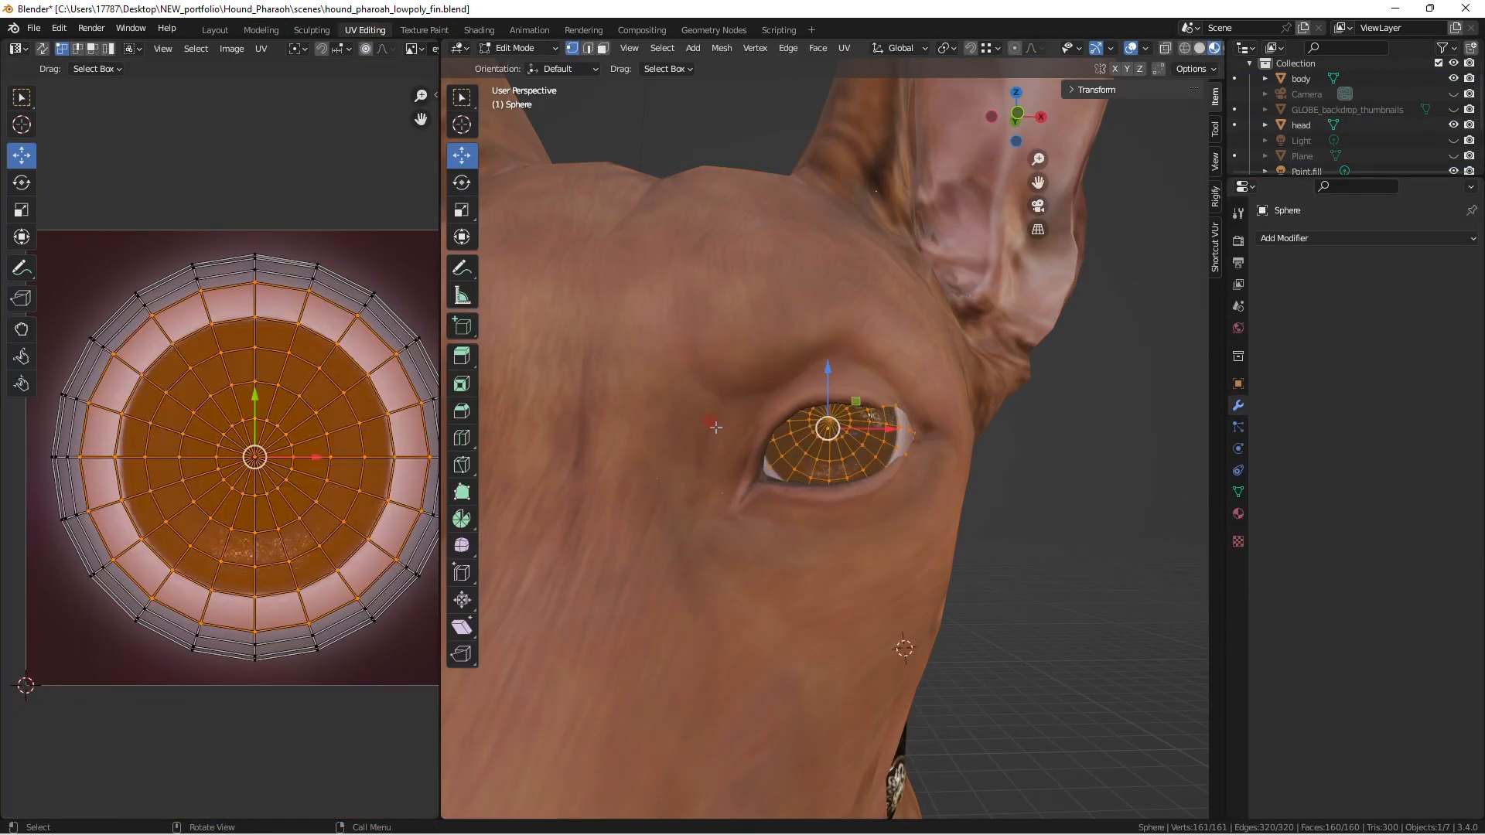
key("s")
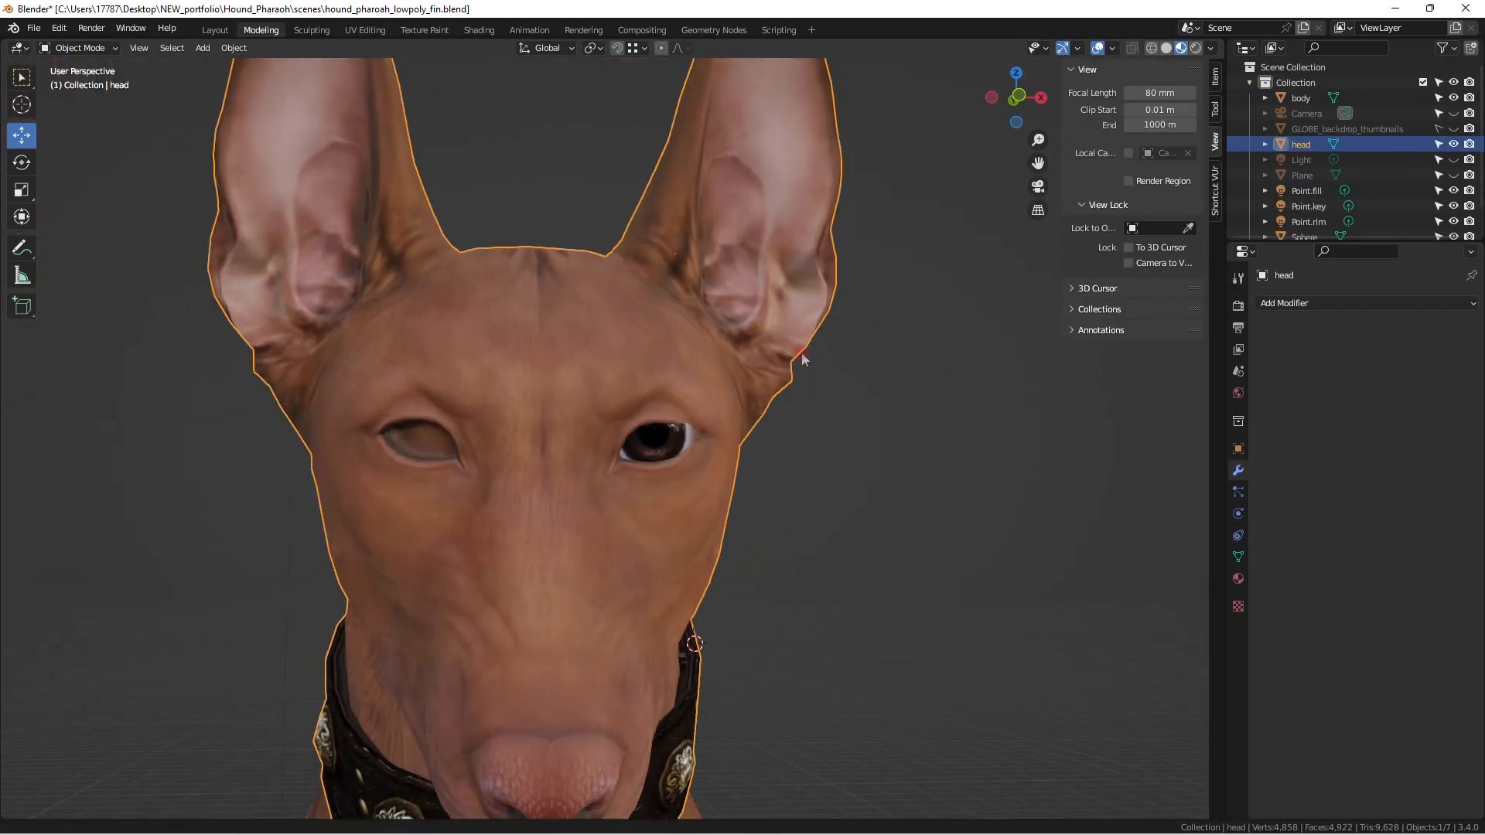
Turn on the wireframe overlay to show the head's topology
left_click(1111, 51)
key("Tab")
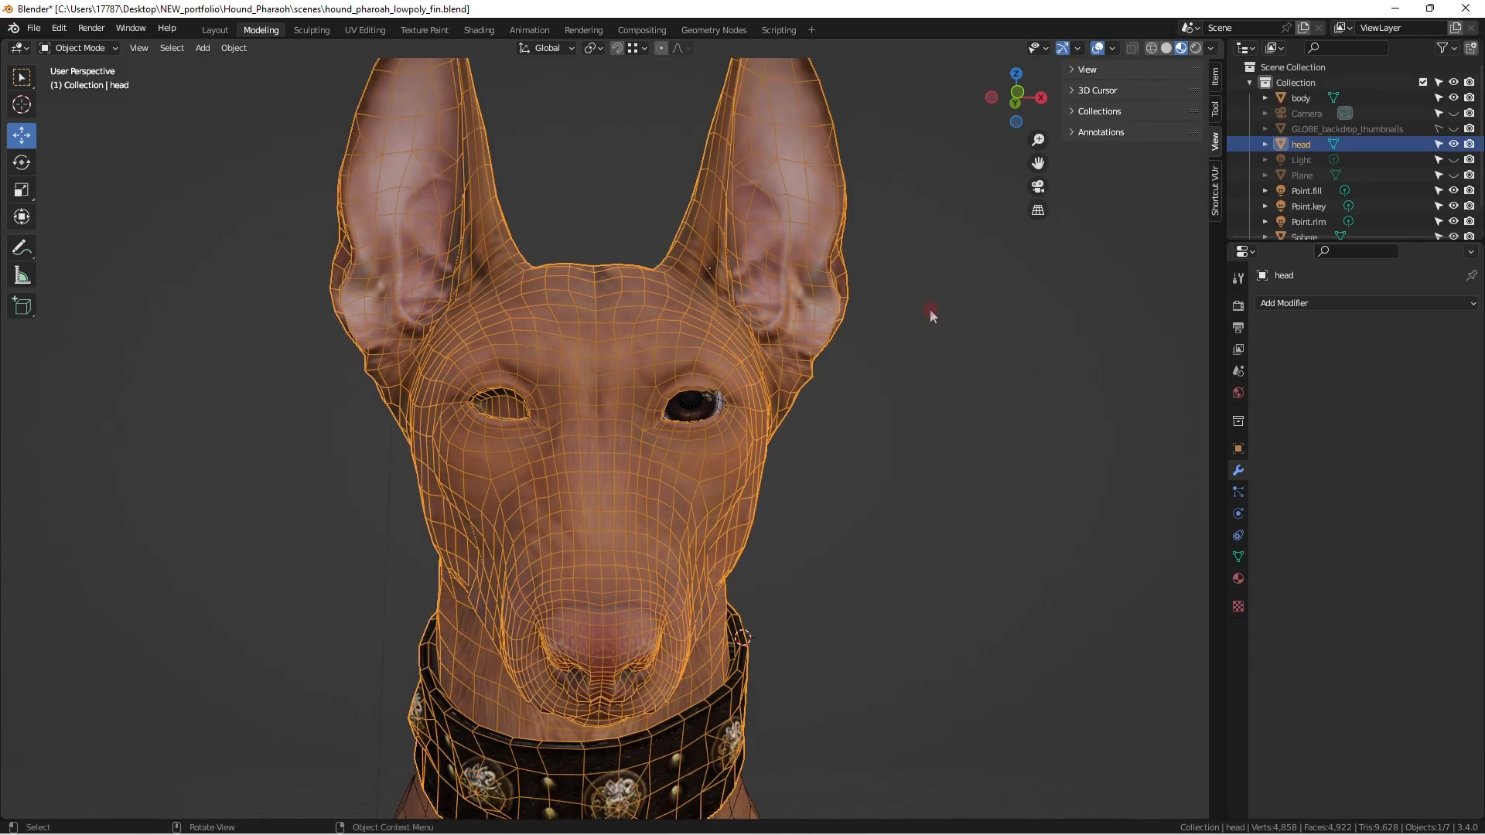
left_click(1077, 49)
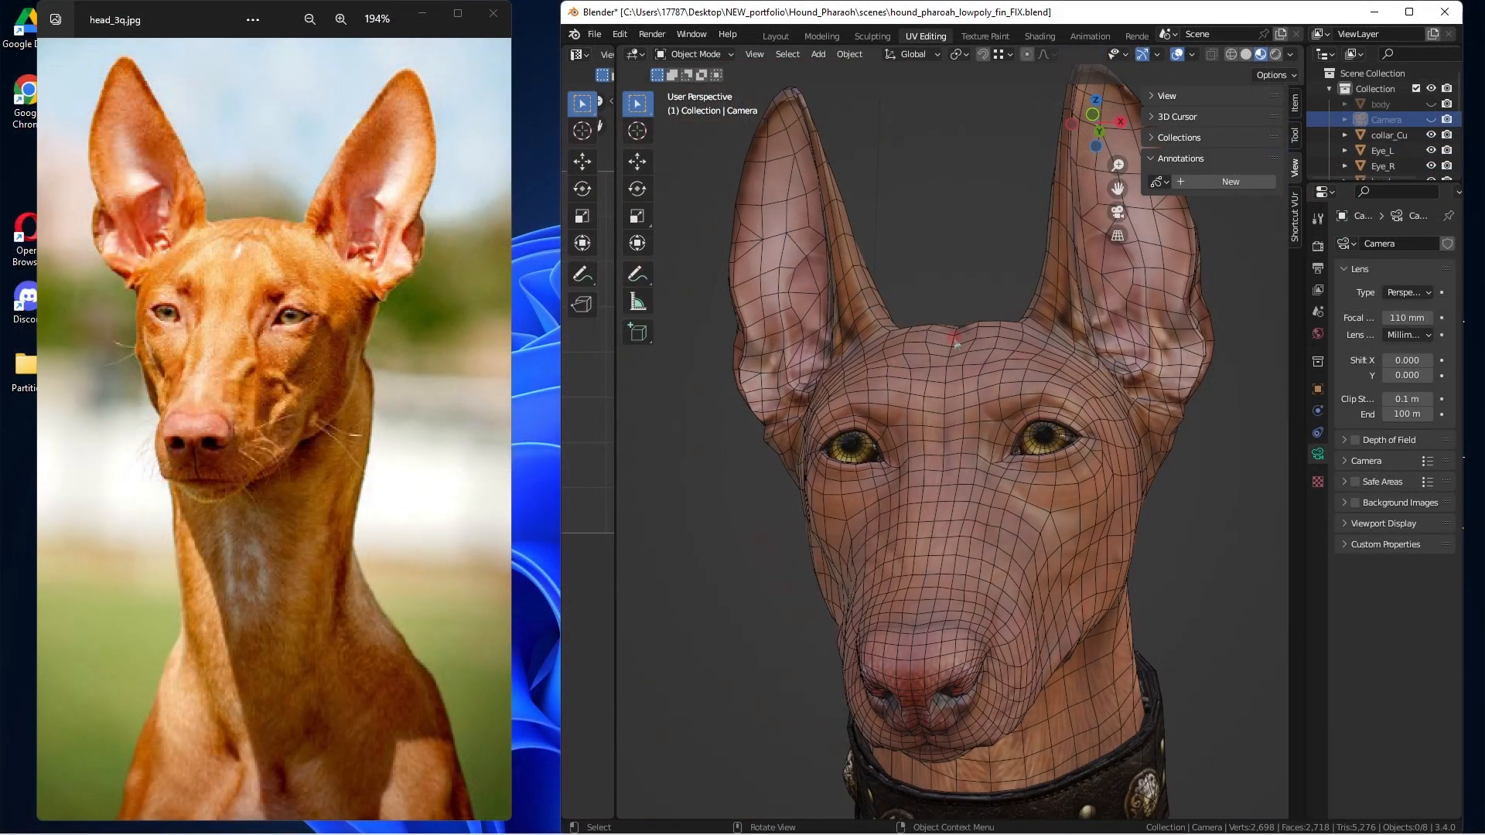
Enter Edit Mode on the head and shift vertices at the inner corner and upper lid of the eye
left_click(957, 345)
key("Tab")
middle_click_drag(957, 345, 998, 348)
scroll(998, 386, "up", 5)
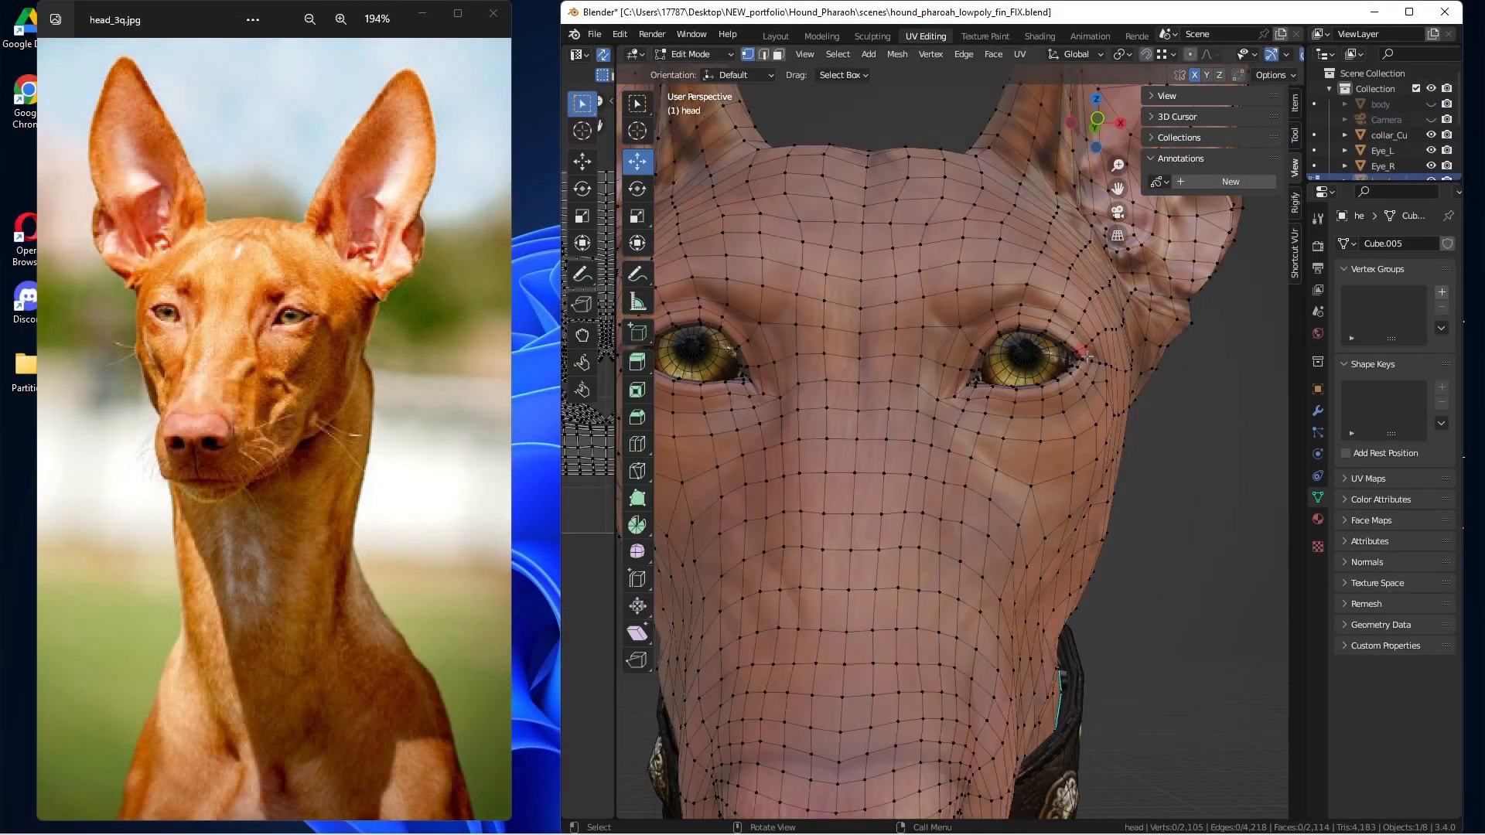
left_click(1018, 464)
key("ctrl+z")
left_click(885, 402)
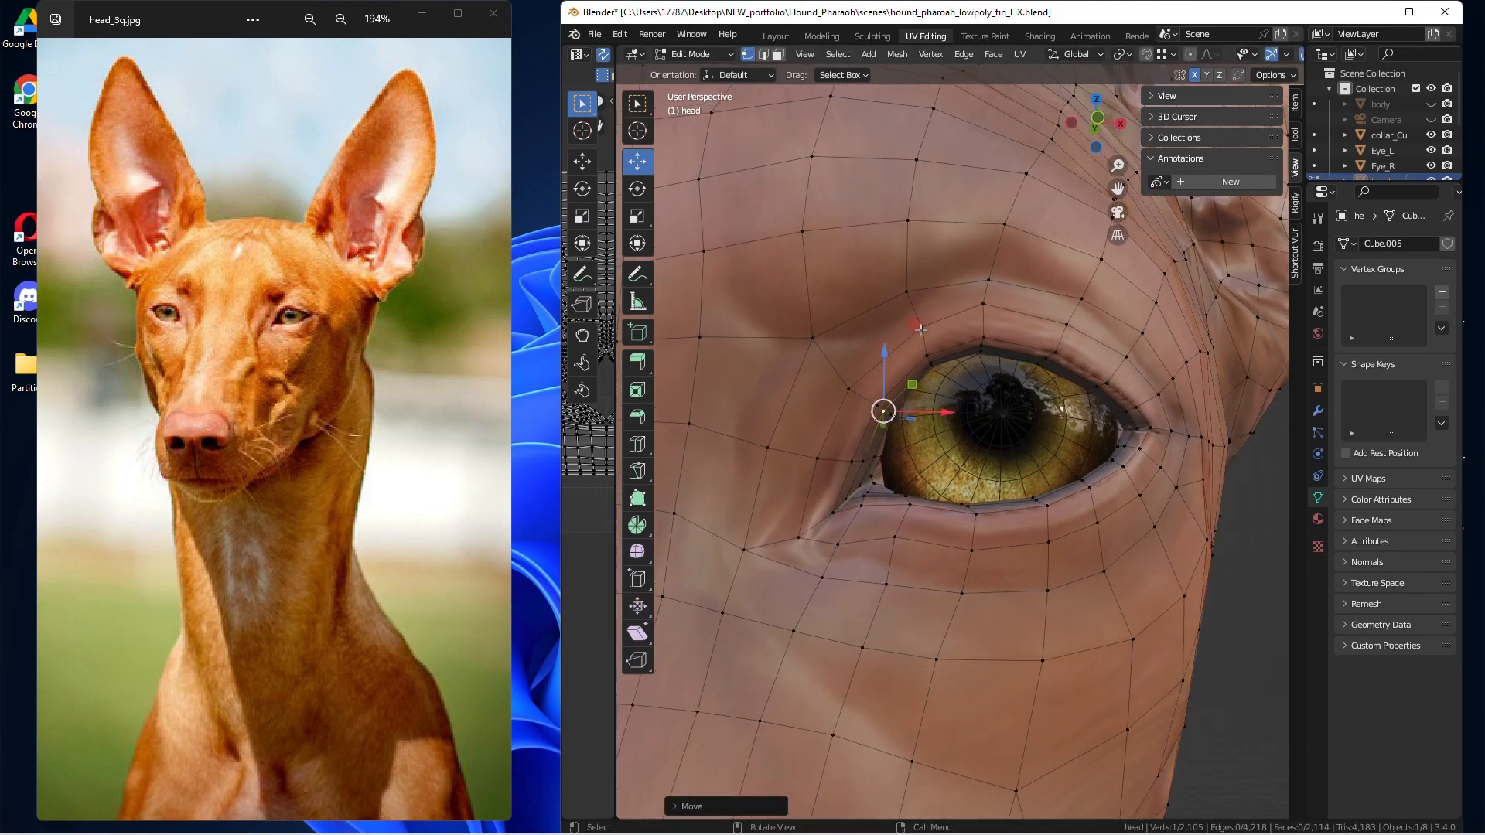
left_click_drag(990, 352, 981, 352)
Hide Eye_L and Eye_R and inspect the exposed eyelid from the side
scroll(952, 402, "down", 3)
middle_click_drag(952, 402, 974, 417)
left_click_drag(1431, 151, 1431, 166)
middle_click_drag(928, 441, 867, 441)
scroll(867, 433, "up", 3)
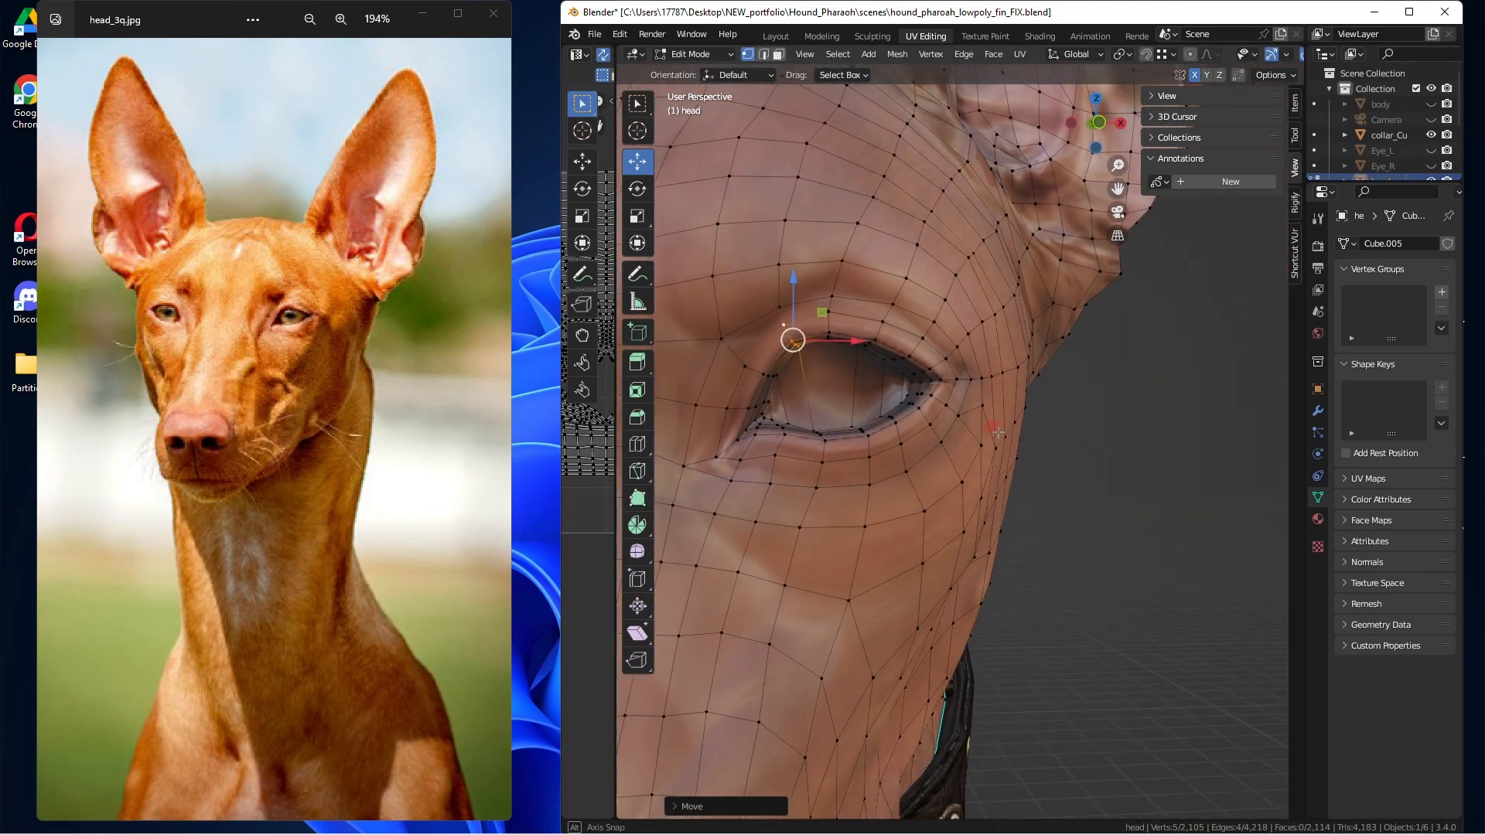
Show both eyeballs again and select a vertex below the eye on the head mesh
left_click_drag(1431, 151, 1431, 166)
middle_click_drag(882, 433, 959, 441)
left_click(832, 469)
middle_click_drag(866, 480, 856, 428)
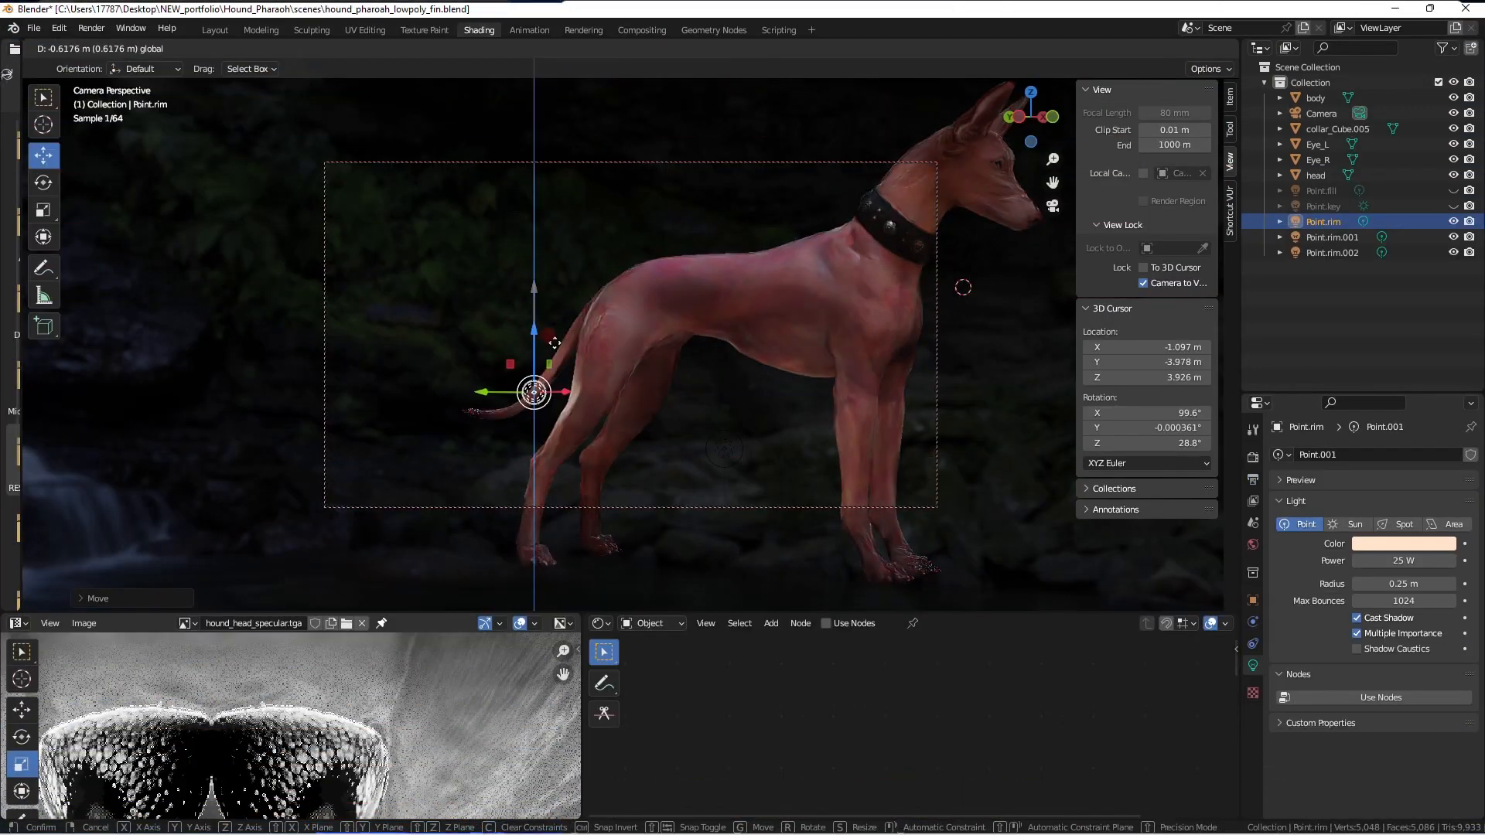
Reposition the Point.rim light along Z, Y and X near the hound's tail and hind legs
mouse_move(538, 338)
middle_mouse_down()
mouse_move(557, 371)
mouse_move(534, 348)
middle_mouse_up()
key("g")
key("y")
left_click_drag(511, 321, 504, 321)
middle_click_drag(665, 333, 572, 325)
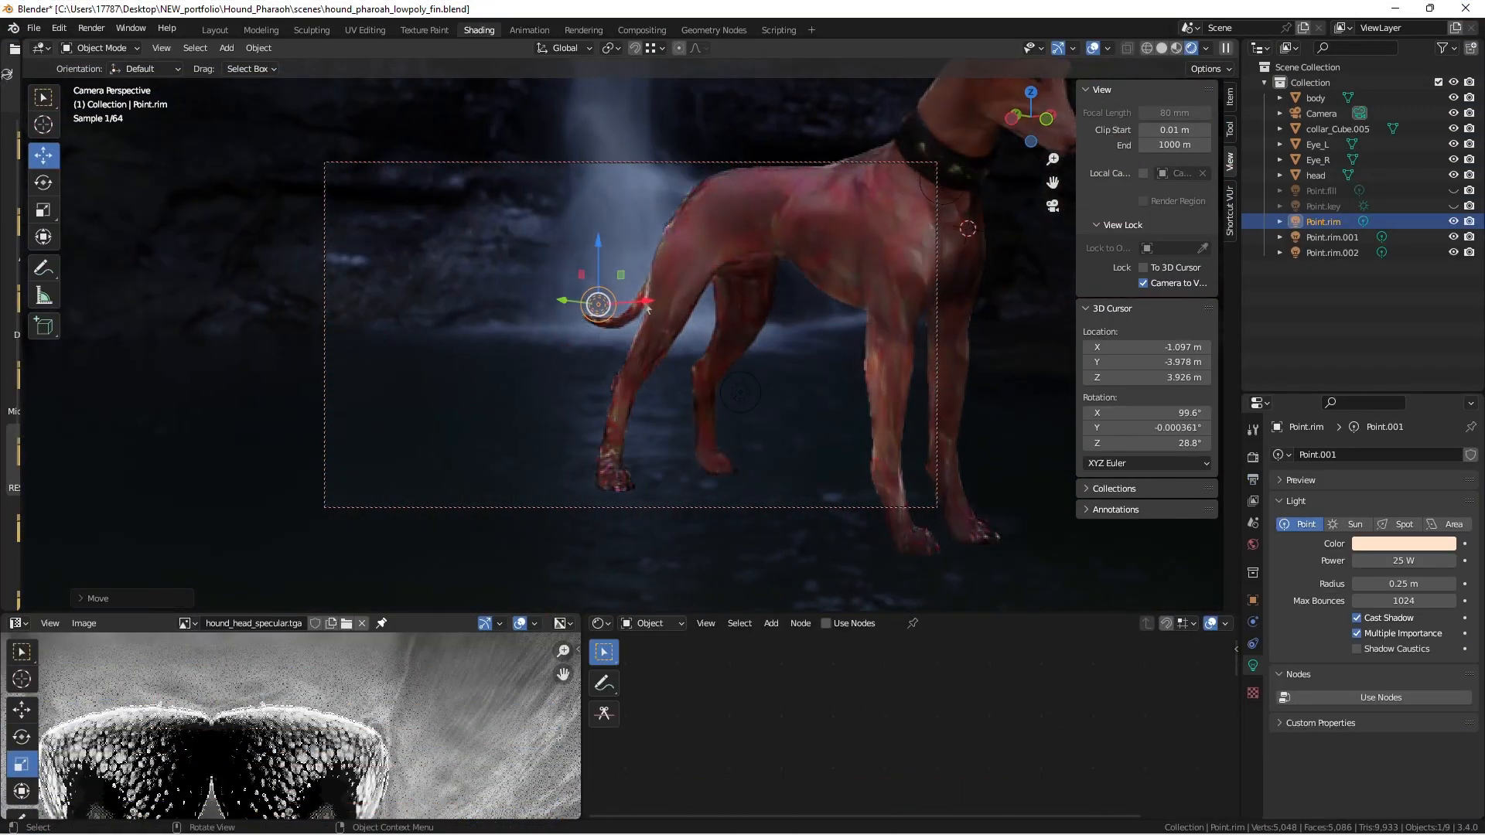
left_click_drag(665, 322, 683, 319)
middle_click_drag(684, 321, 573, 363)
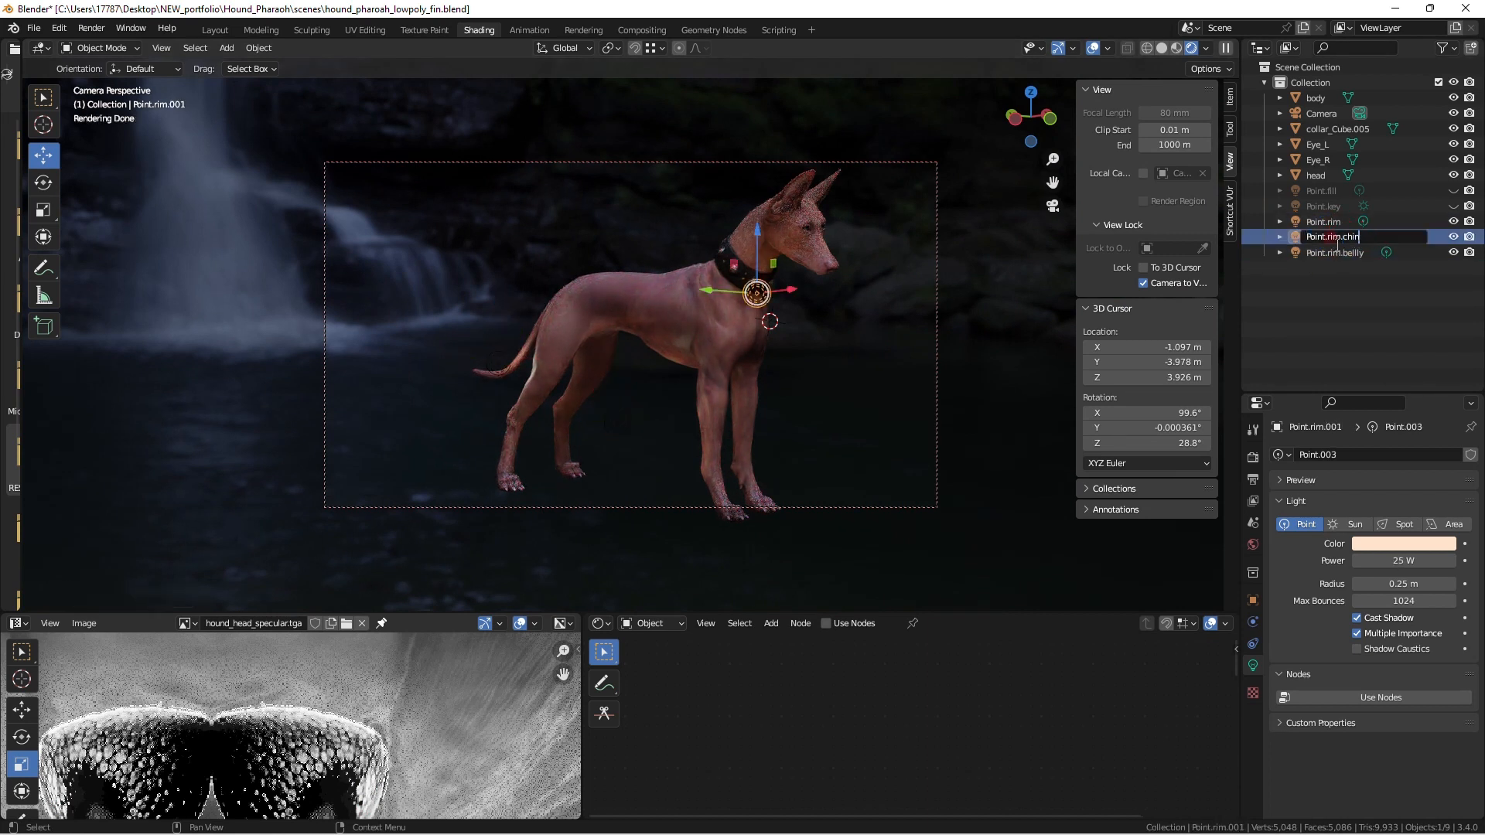
Rename the chin rim light Point.rim.chin and the hind-leg rim light Point.rimhindlegs
key("Return")
left_click(1320, 223)
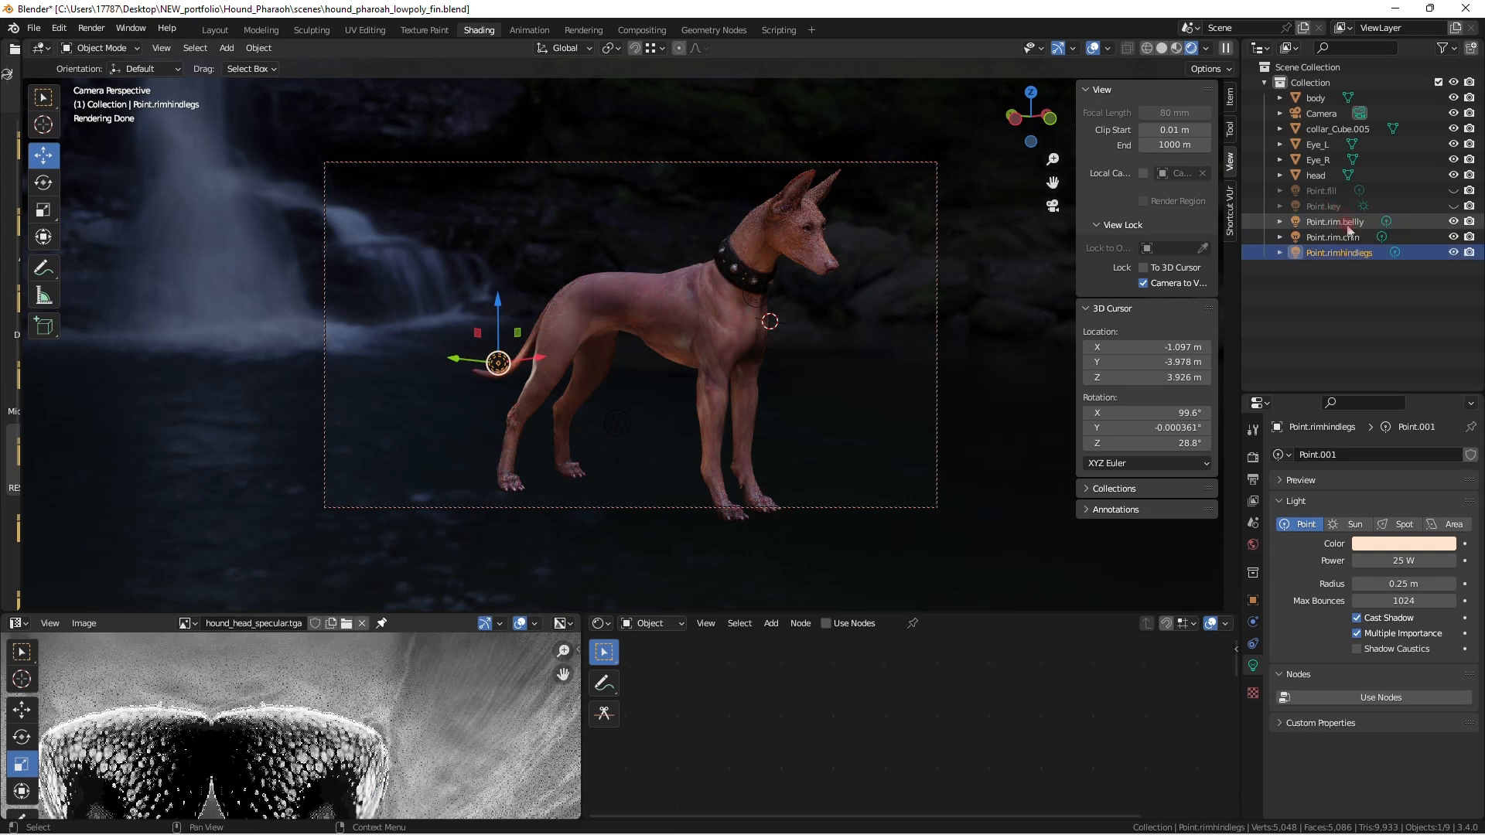
Unhide the Point.fill light and delete it from the scene
left_click(1327, 206)
left_click(1341, 193)
left_click(1454, 190)
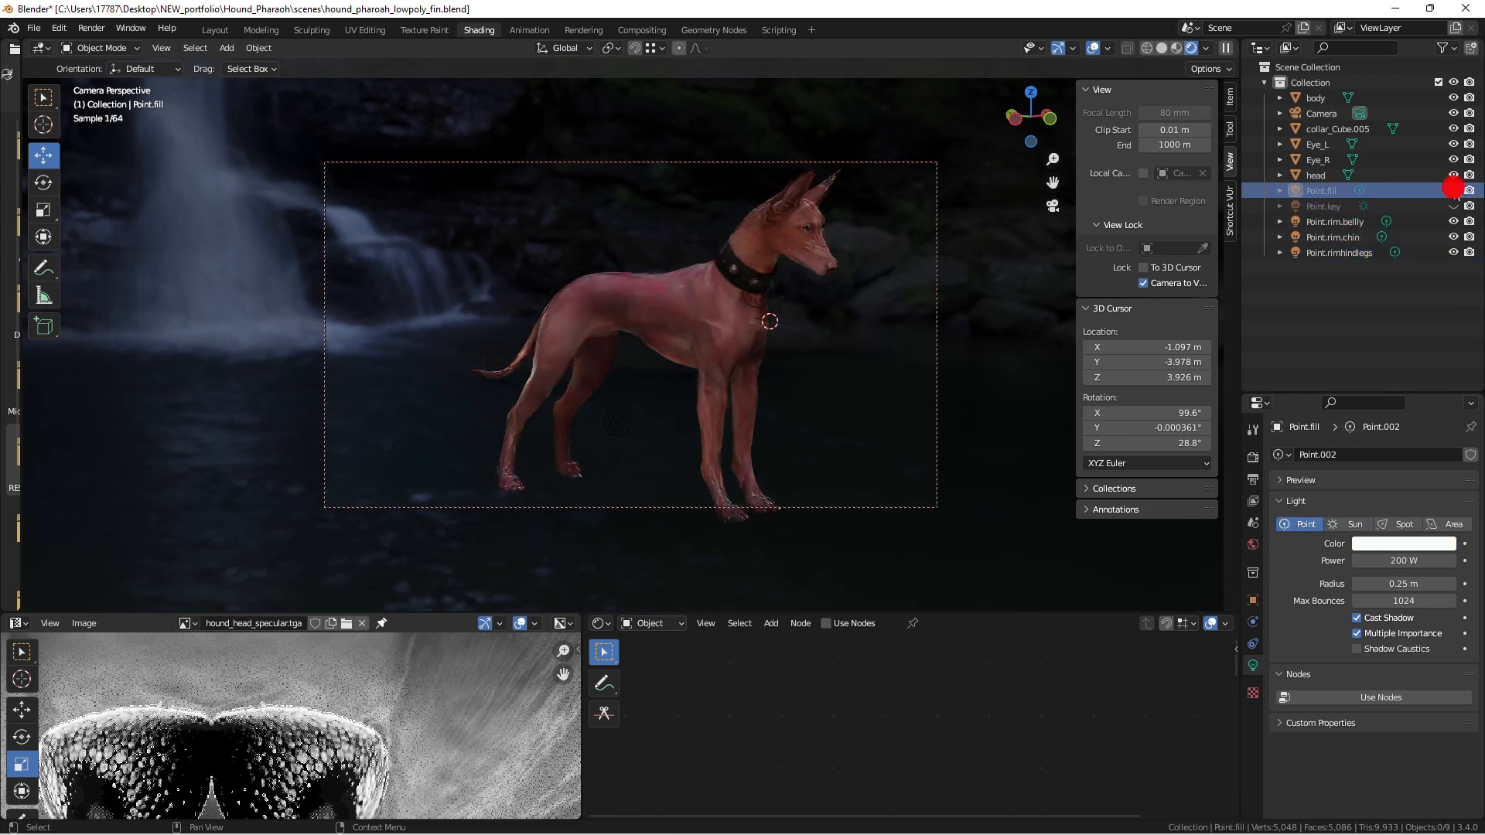
key("Delete")
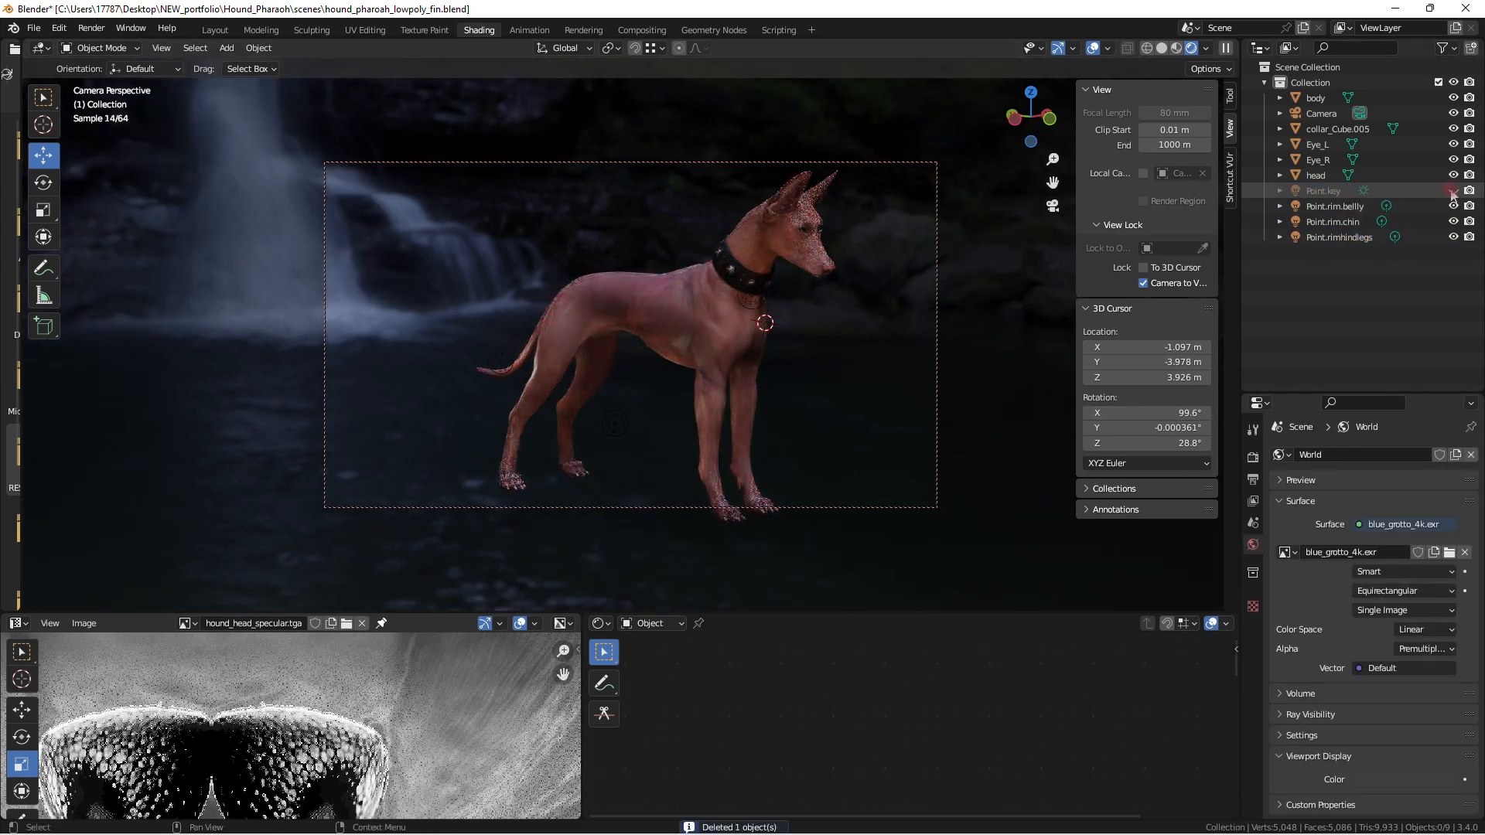
Make the Point.key light visible and check the hound from the side and from behind the neck
middle_click_drag(589, 391, 601, 380)
left_click(1453, 189)
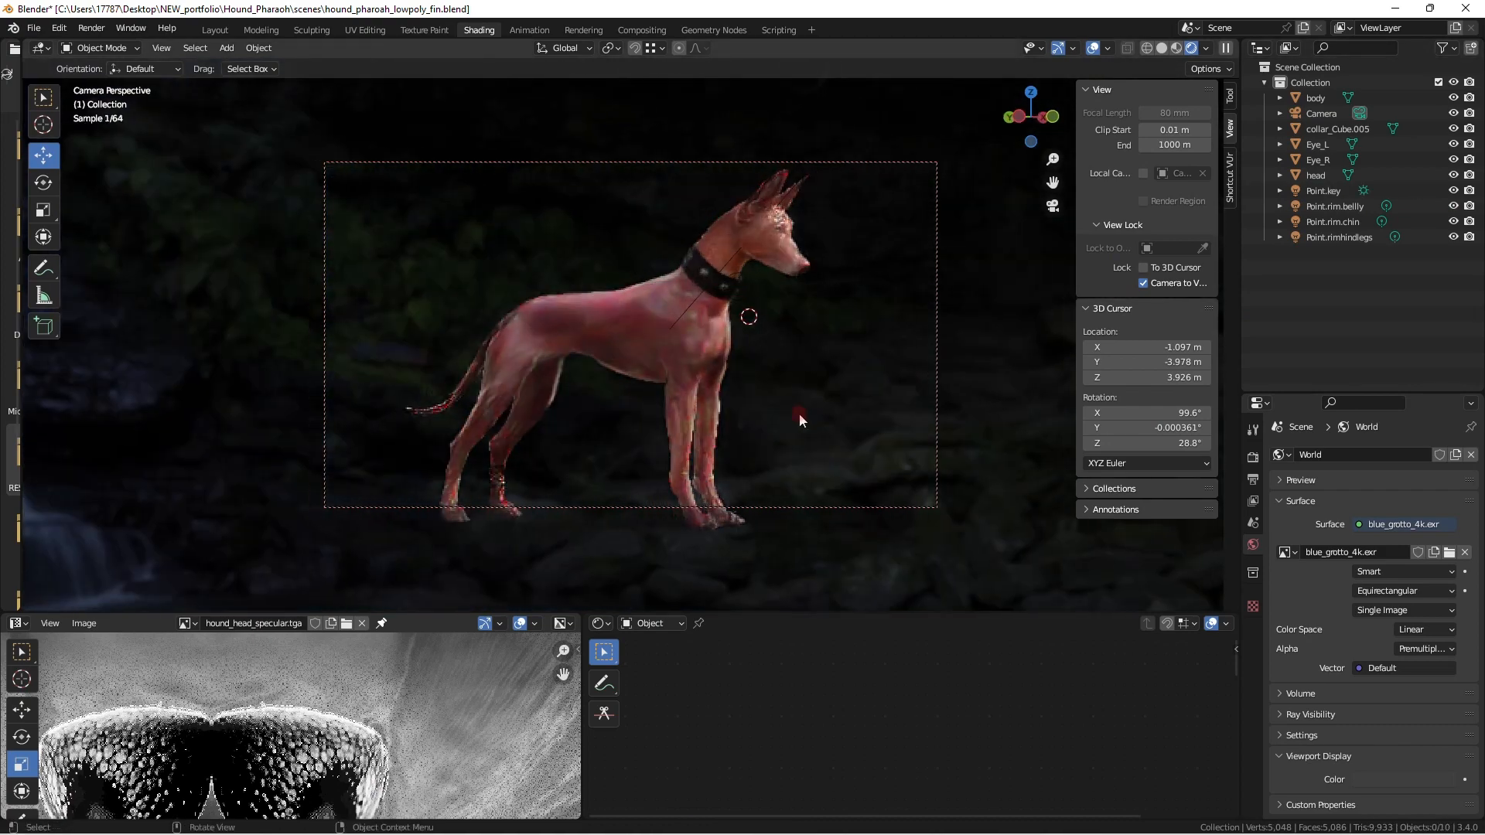
middle_click_drag(800, 413, 717, 378)
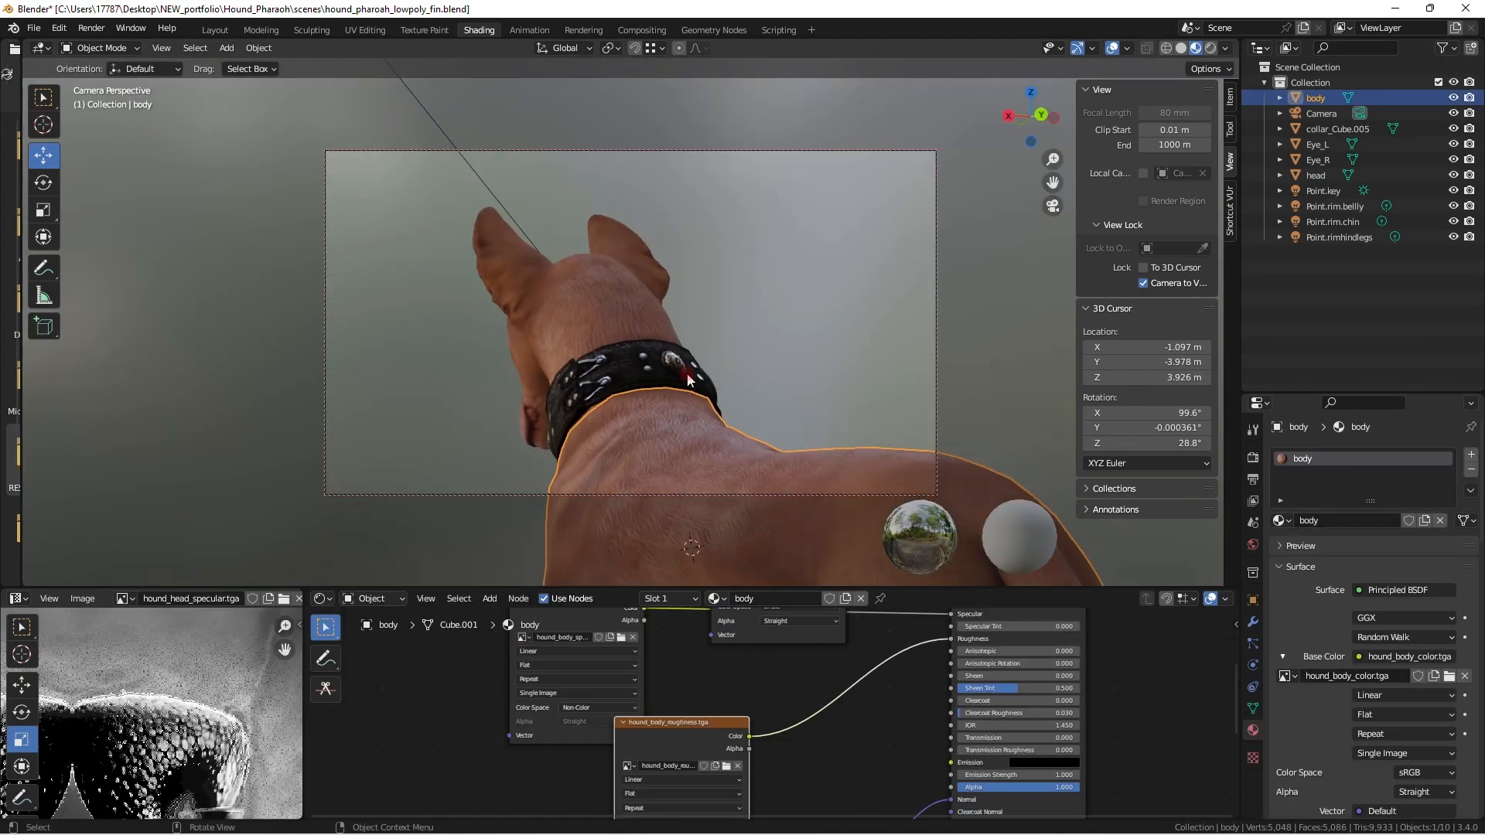
mouse_move(688, 379)
middle_mouse_down()
mouse_move(686, 408)
mouse_move(472, 371)
mouse_move(530, 242)
mouse_move(735, 229)
mouse_move(613, 341)
mouse_move(531, 342)
mouse_move(722, 359)
mouse_move(711, 334)
mouse_move(697, 340)
mouse_move(776, 358)
mouse_move(700, 355)
mouse_move(719, 328)
mouse_move(763, 364)
mouse_move(706, 375)
middle_mouse_up()
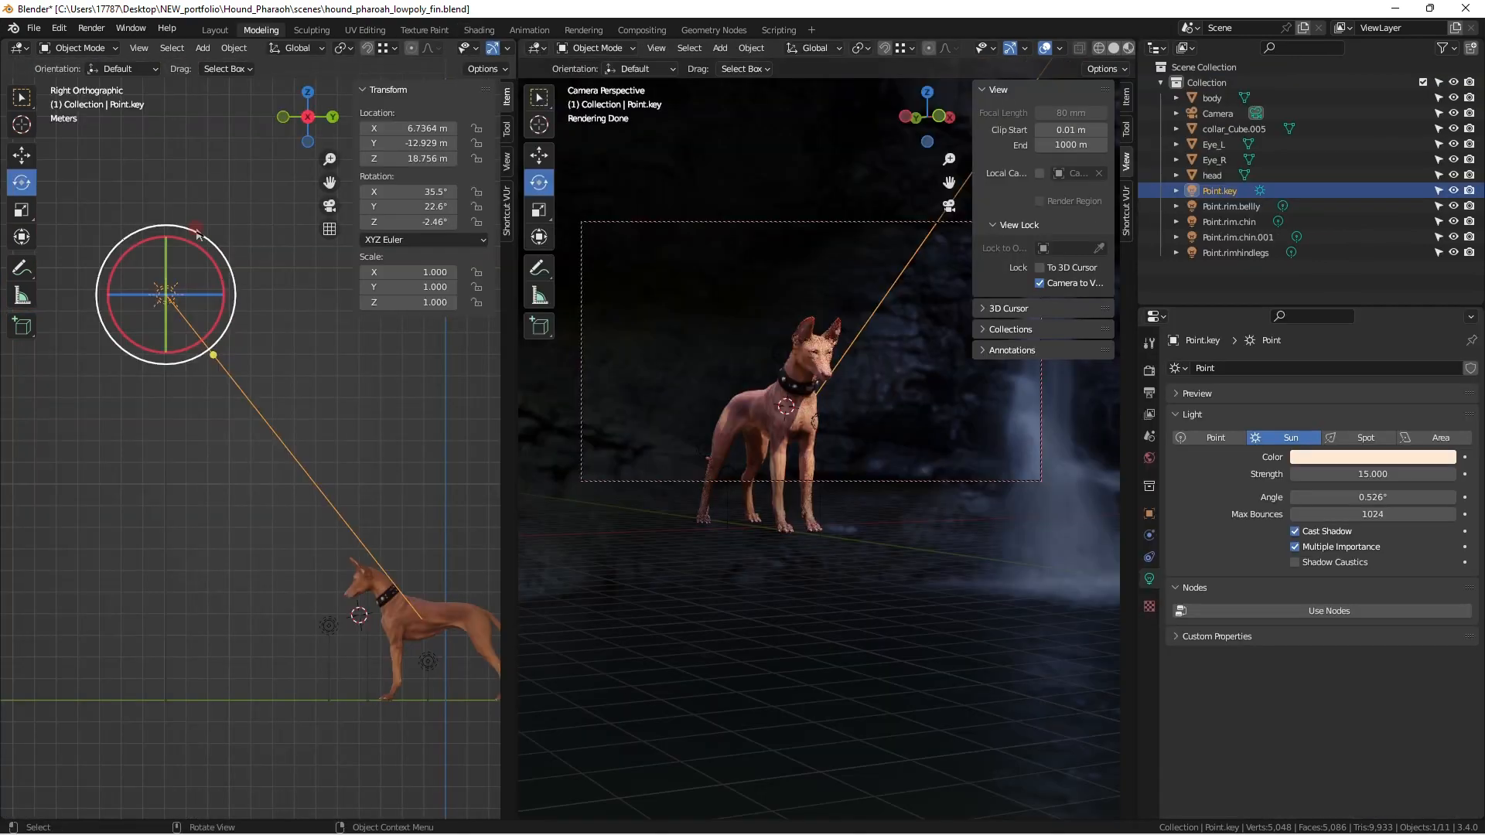
Rotate the Point.key sun light to about X 13.6°, Y 24.4°, Z -10.5° and check the hound from the front
left_click_drag(197, 231, 207, 237)
key("g")
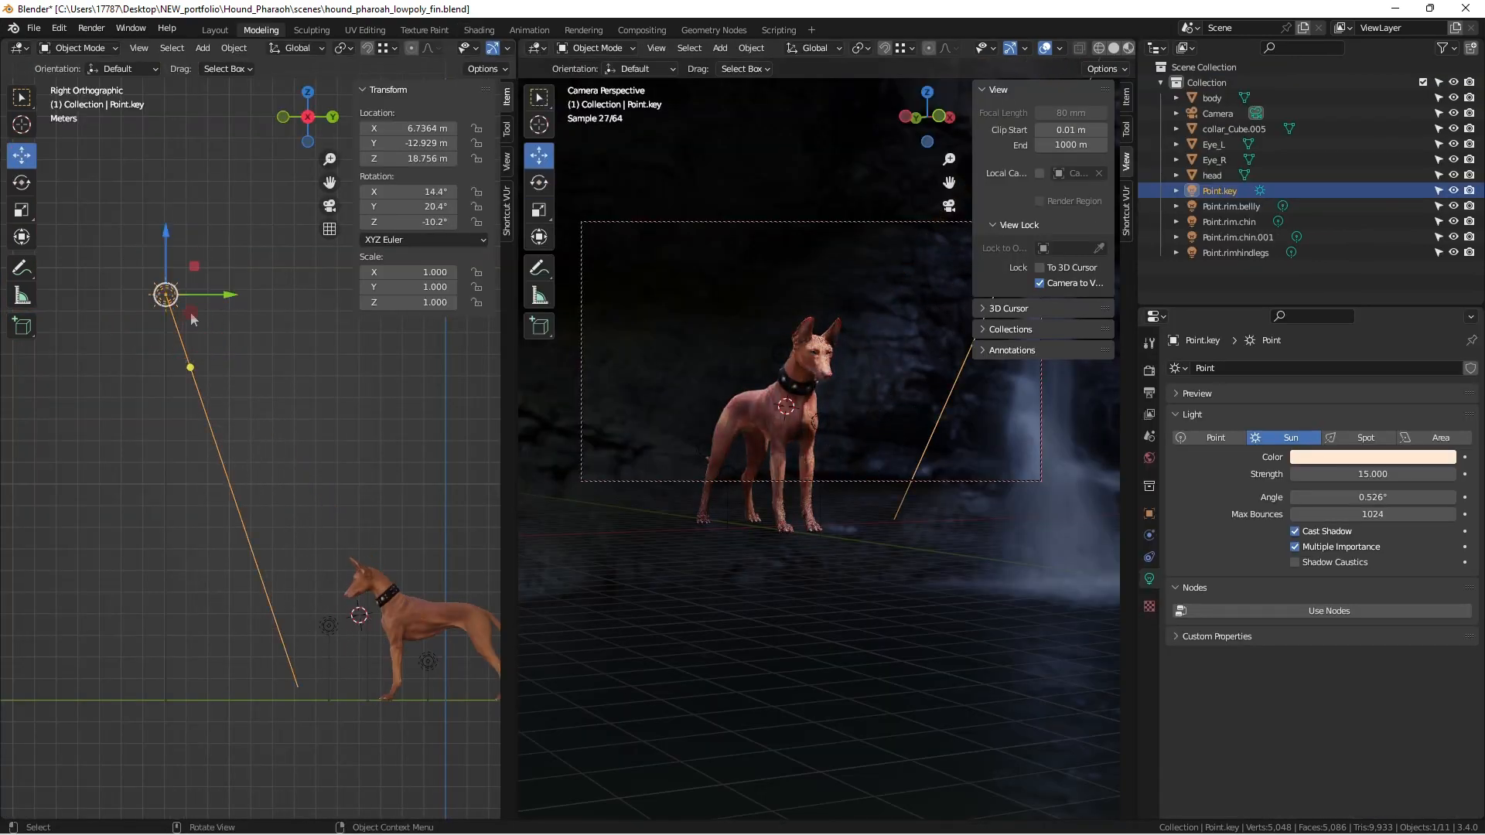
middle_click_drag(901, 360, 887, 442)
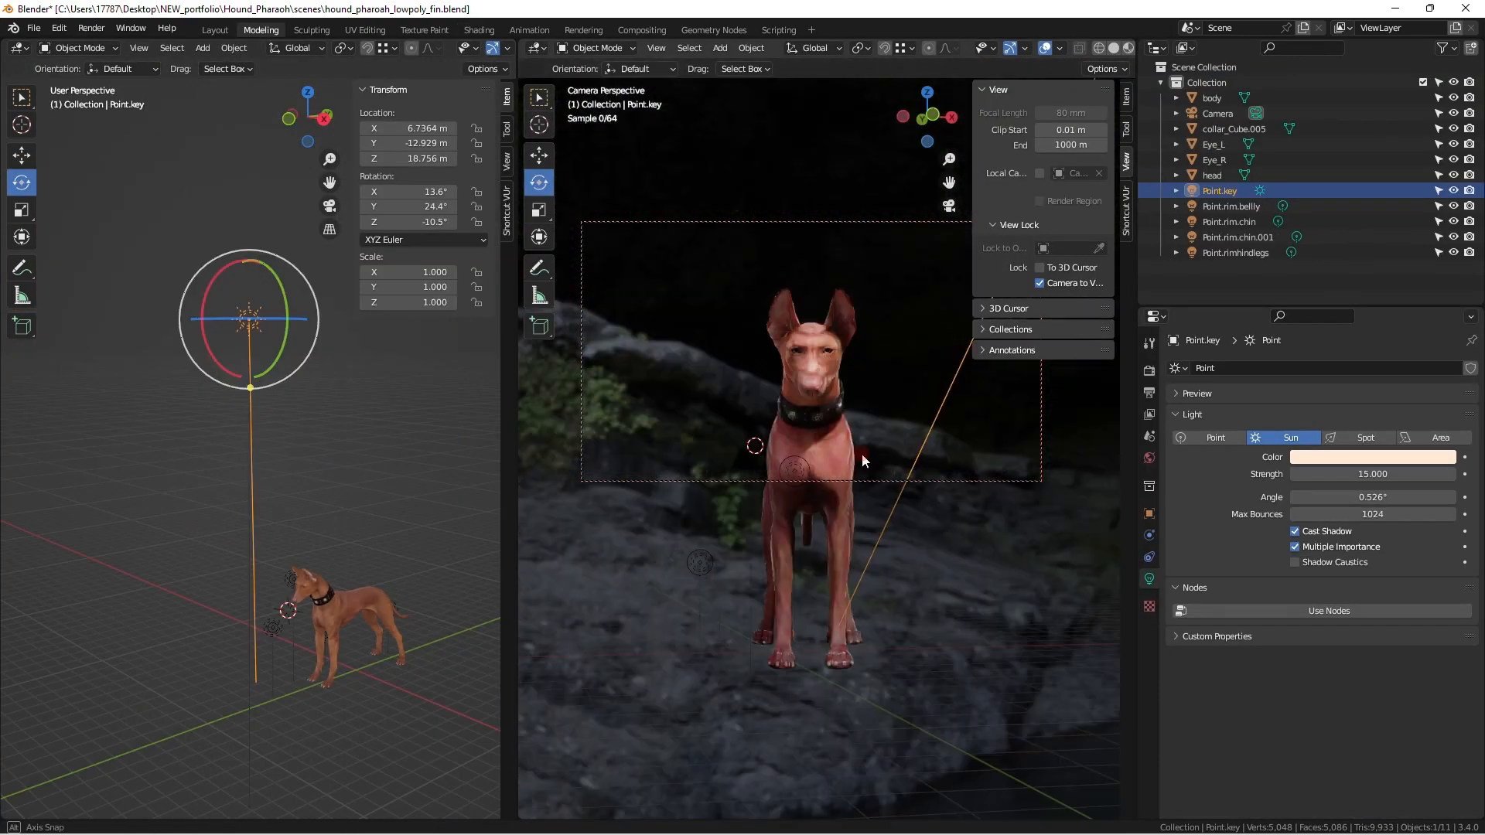
middle_click_drag(765, 452, 805, 467)
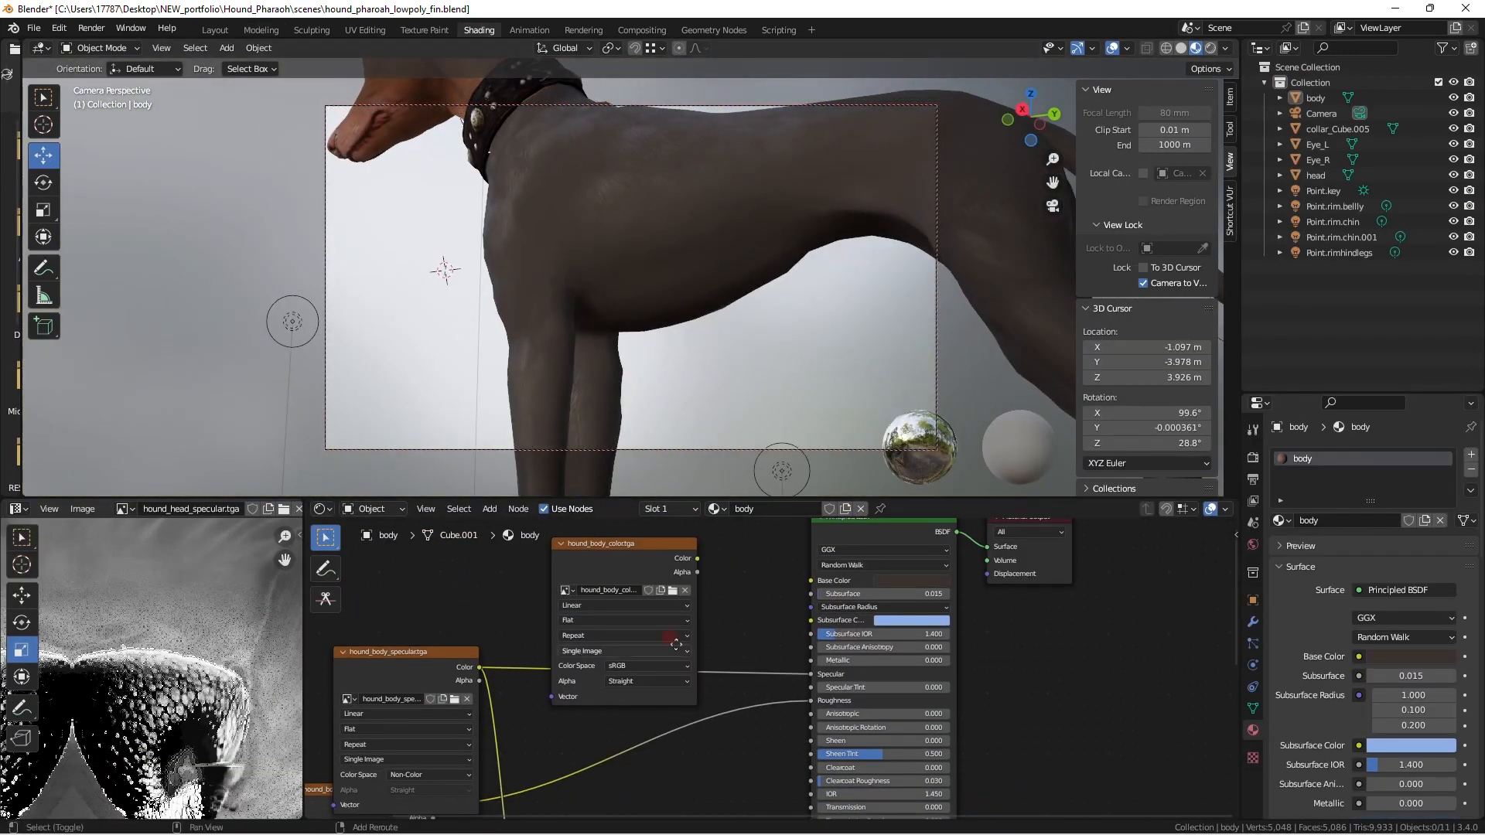
Connect the Bump node's Normal output directly to the Principled BSDF's Normal input in the body material
middle_click_drag(677, 645, 583, 420, "shift")
left_click_drag(716, 650, 647, 748)
middle_click_drag(573, 799, 596, 746, "shift")
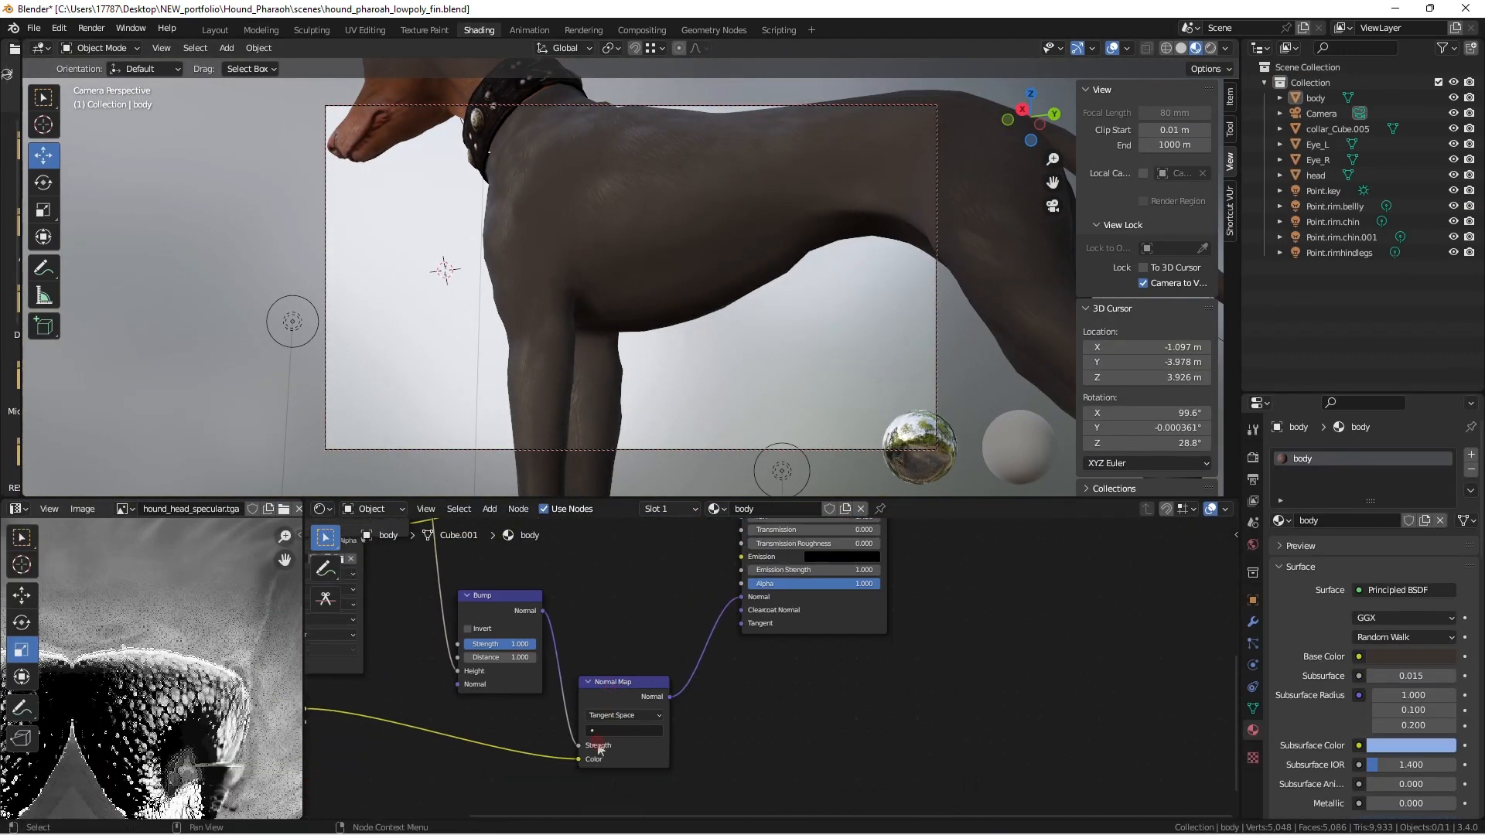
left_click(601, 754)
left_click_drag(542, 612, 580, 746)
left_click_drag(543, 611, 741, 597)
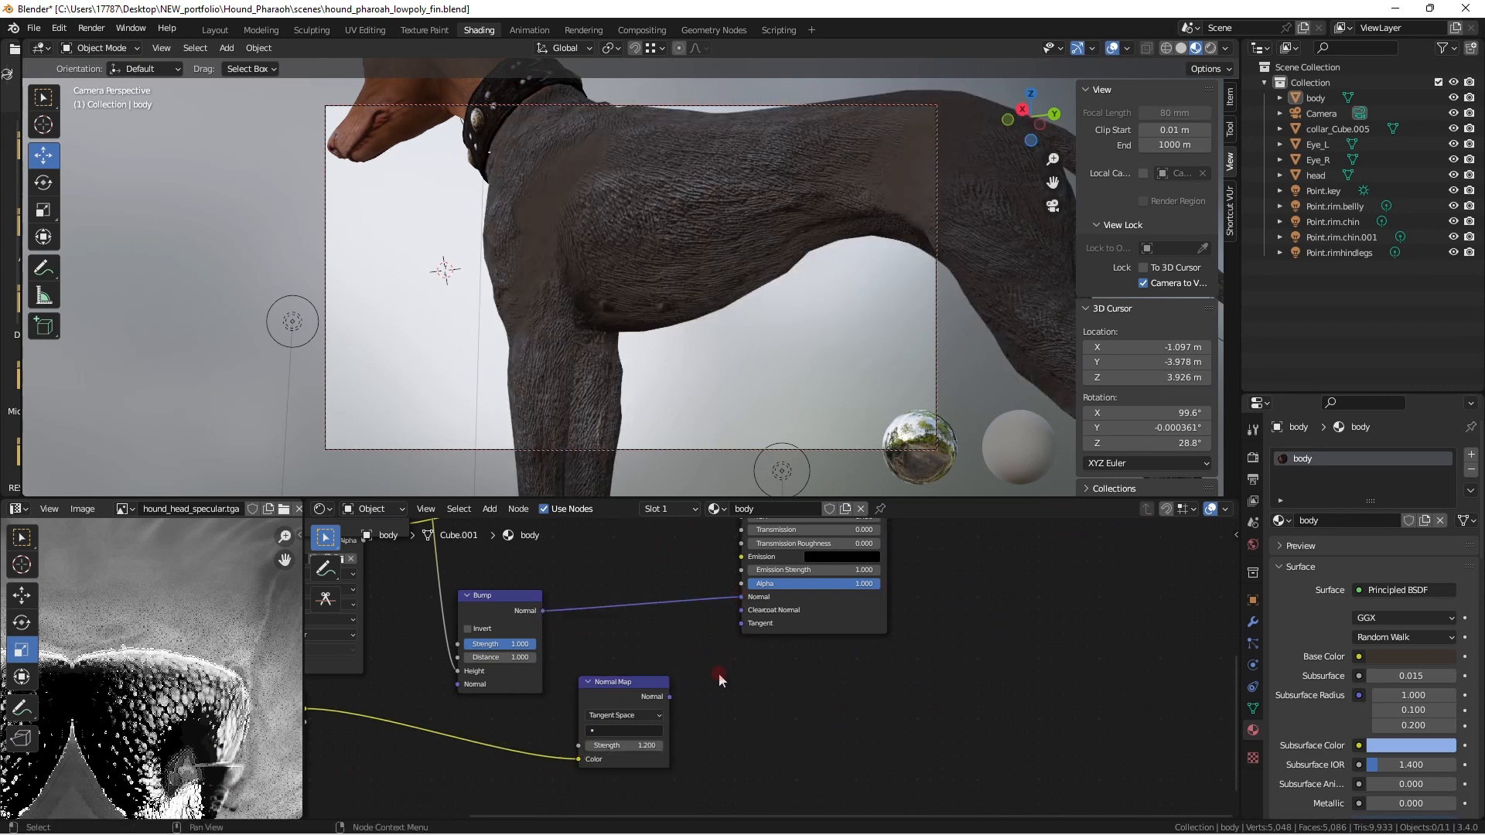
Connect the Normal Map node's output to the Bump node's Normal input and rearrange the two nodes
middle_click_drag(756, 747, 824, 741)
left_click_drag(523, 681, 525, 679)
left_click_drag(588, 590, 750, 500)
middle_click_drag(692, 653, 653, 717)
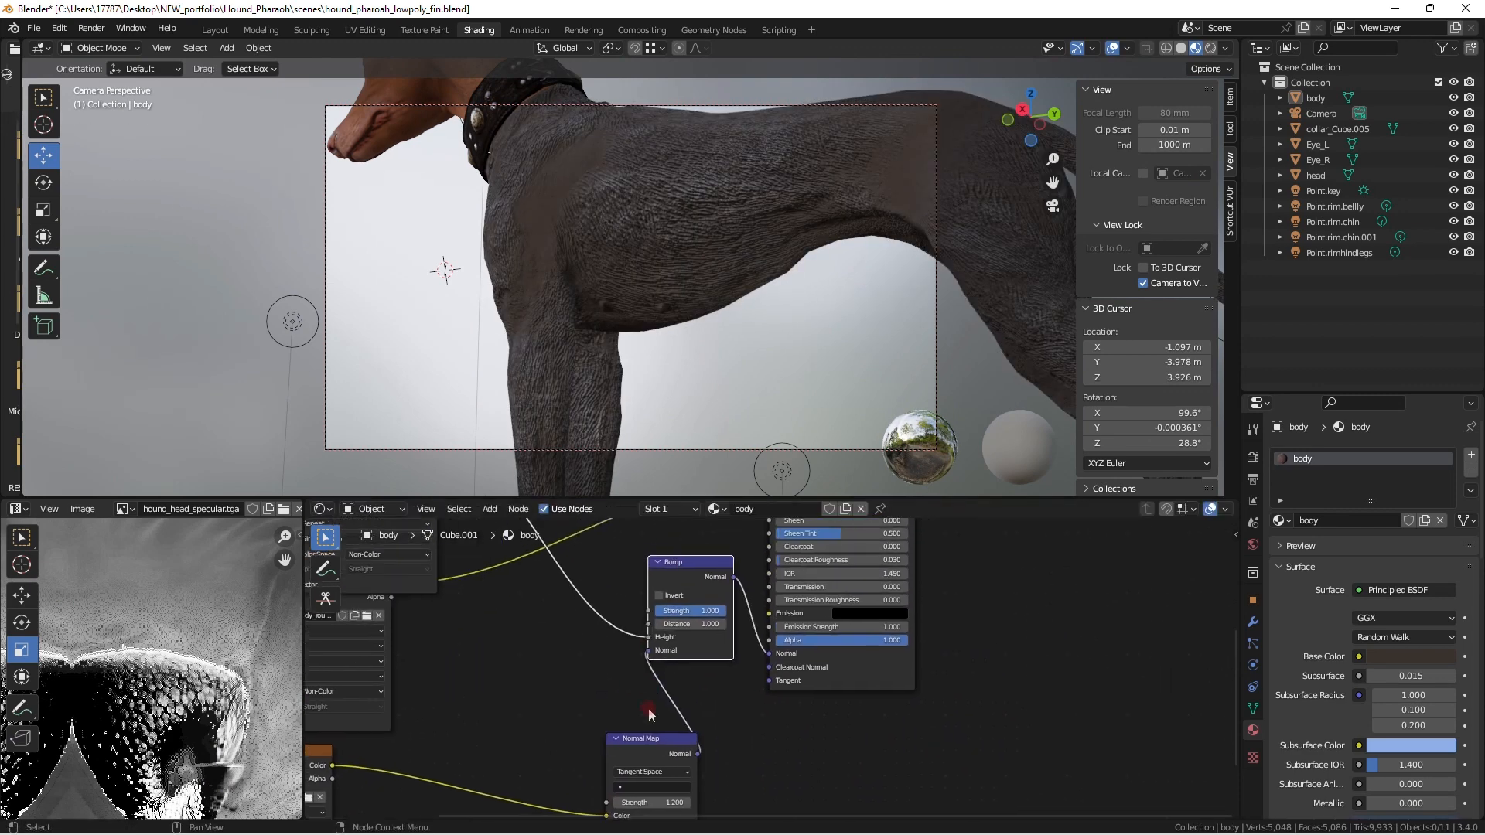
left_click_drag(654, 739, 567, 694)
Set the Bump node's Strength to 0.1 in the body material
type("0.1")
key("Return")
scroll(677, 695, "up", 5)
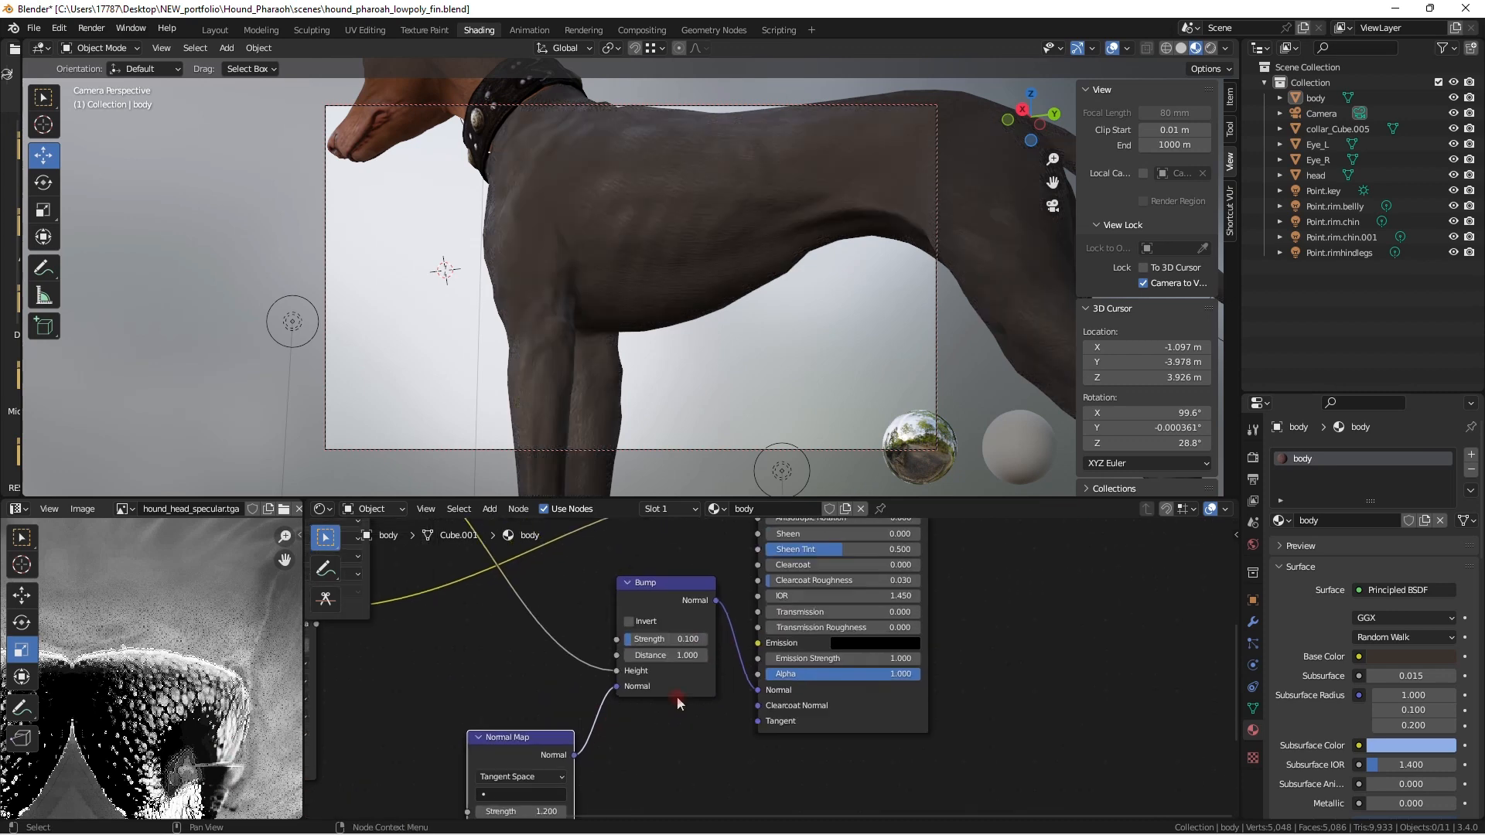
scroll(614, 331, "up", 6)
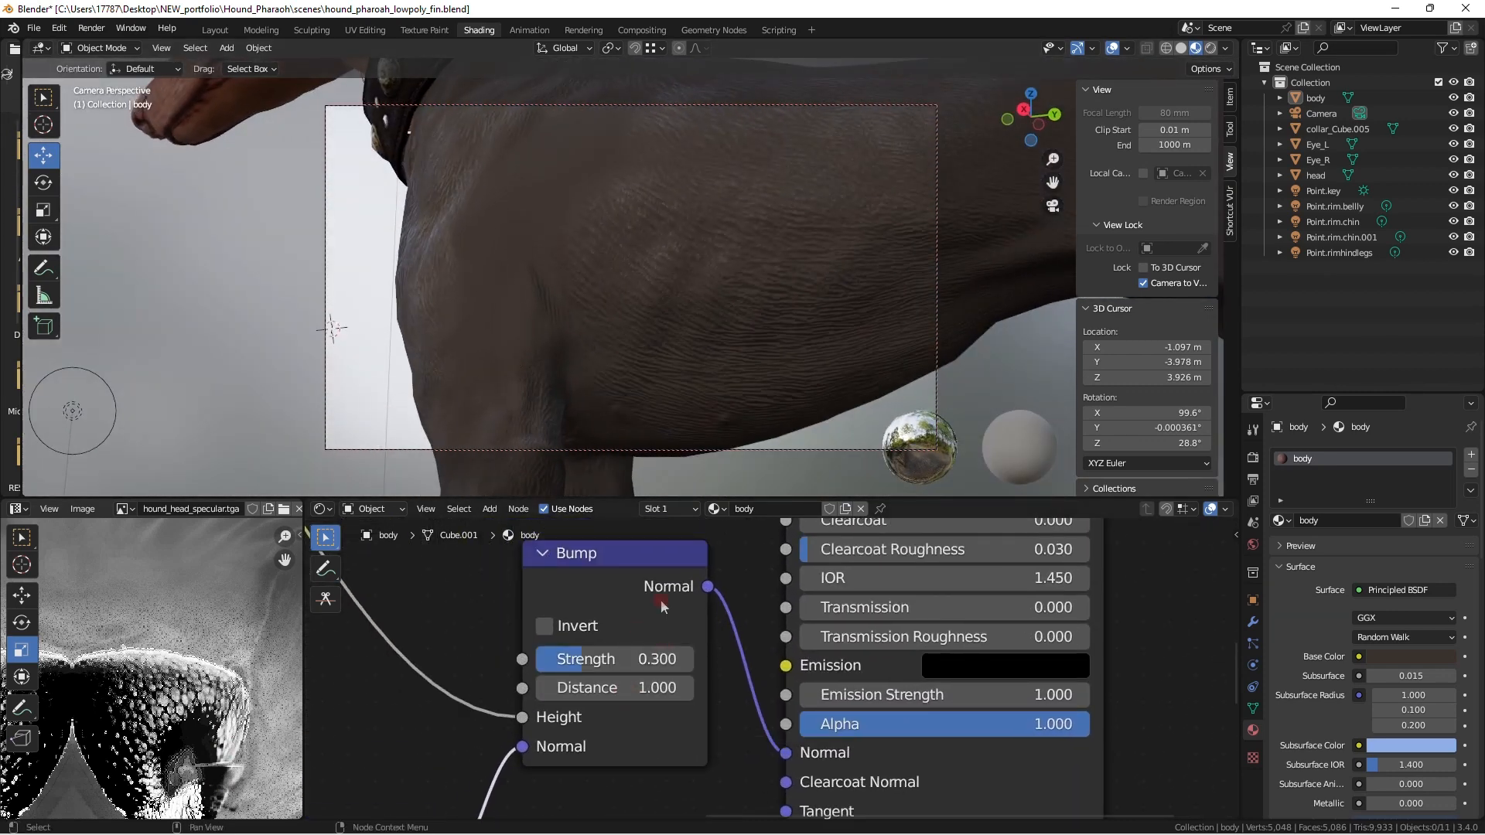
Check the body's bump detail from another angle and set the Bump node's Strength to 0.2
scroll(689, 374, "down", 5)
middle_click_drag(690, 374, 809, 358)
scroll(809, 359, "up", 4)
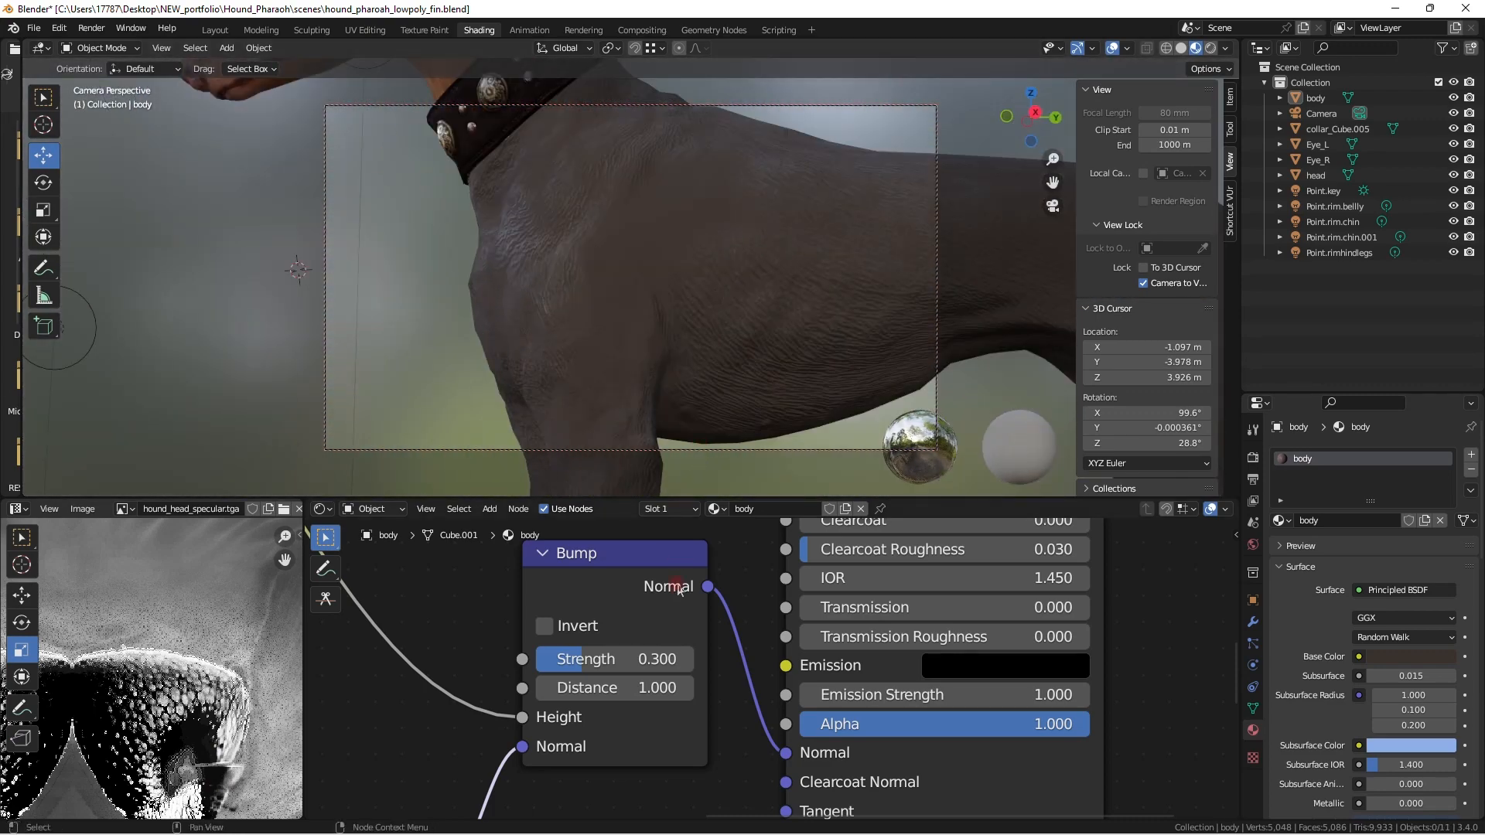
type("0.2")
key("Return")
scroll(779, 272, "down", 5)
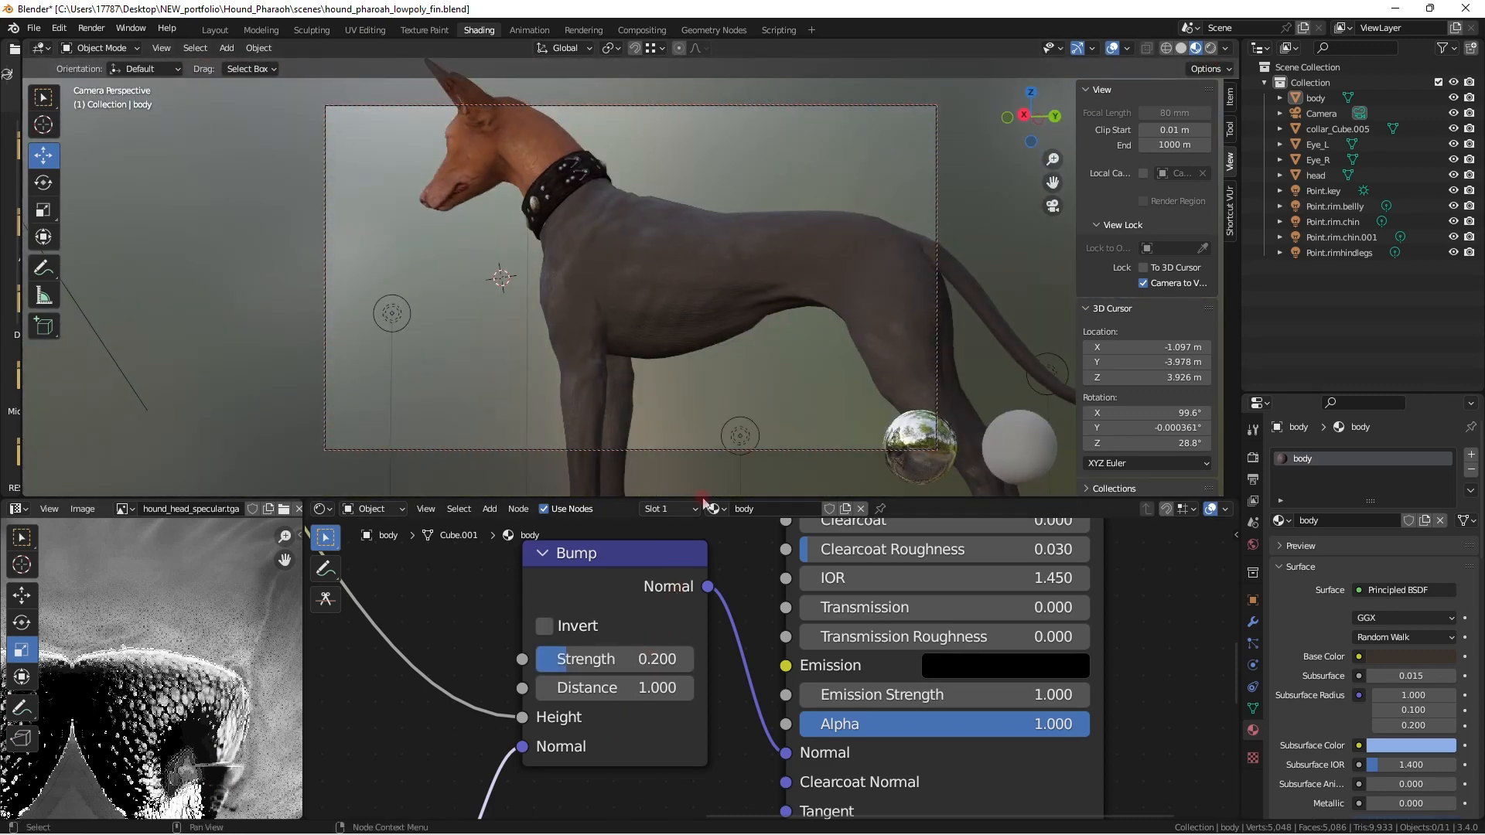
Preview the body with rendered shading from another angle and set the body material's Bump Strength to 0.3
middle_click_drag(735, 371, 672, 368)
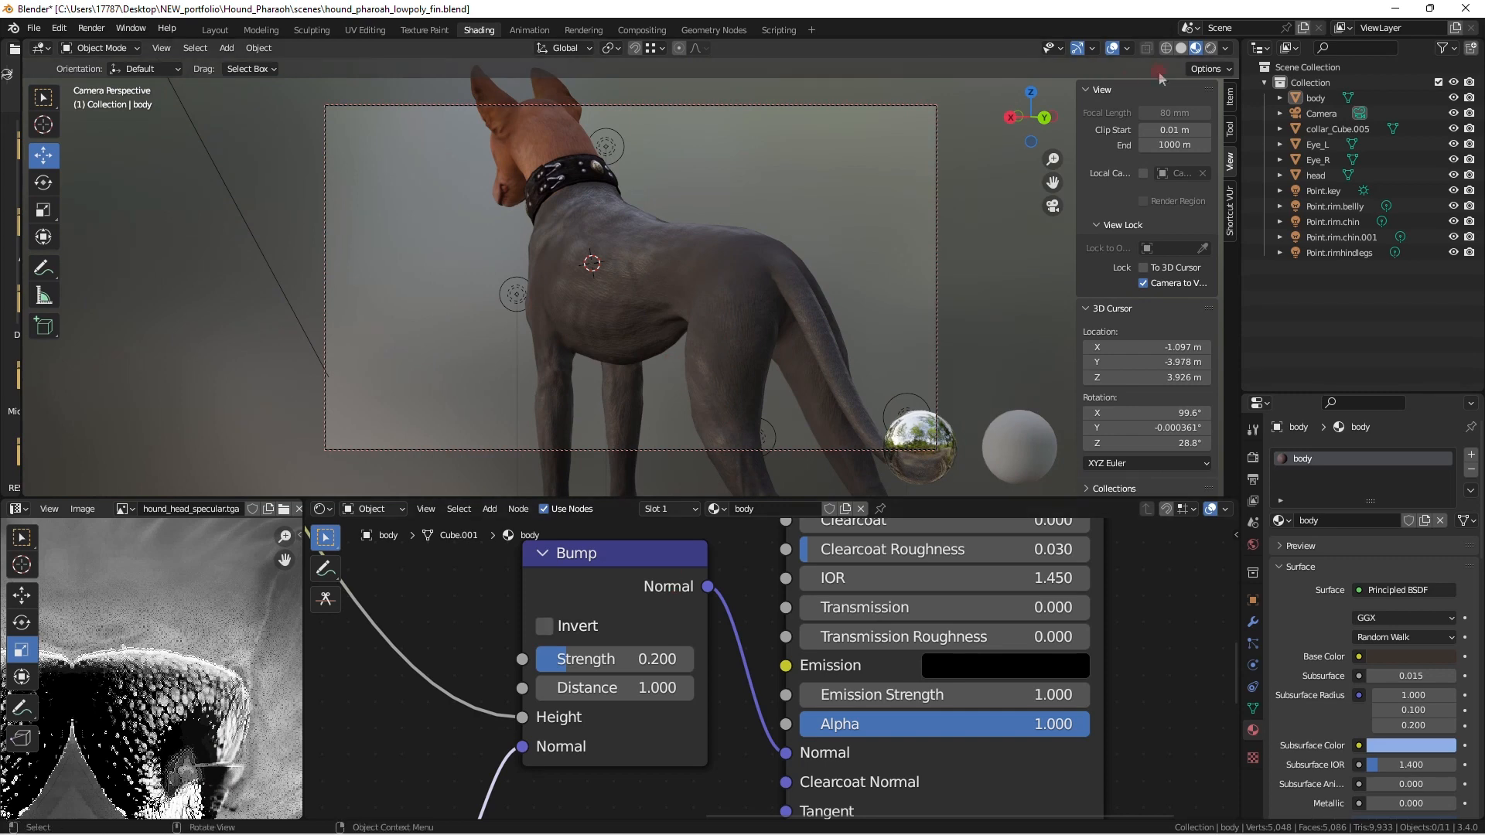
left_click(1212, 48)
scroll(737, 330, "up", 4)
middle_click_drag(739, 332, 699, 374)
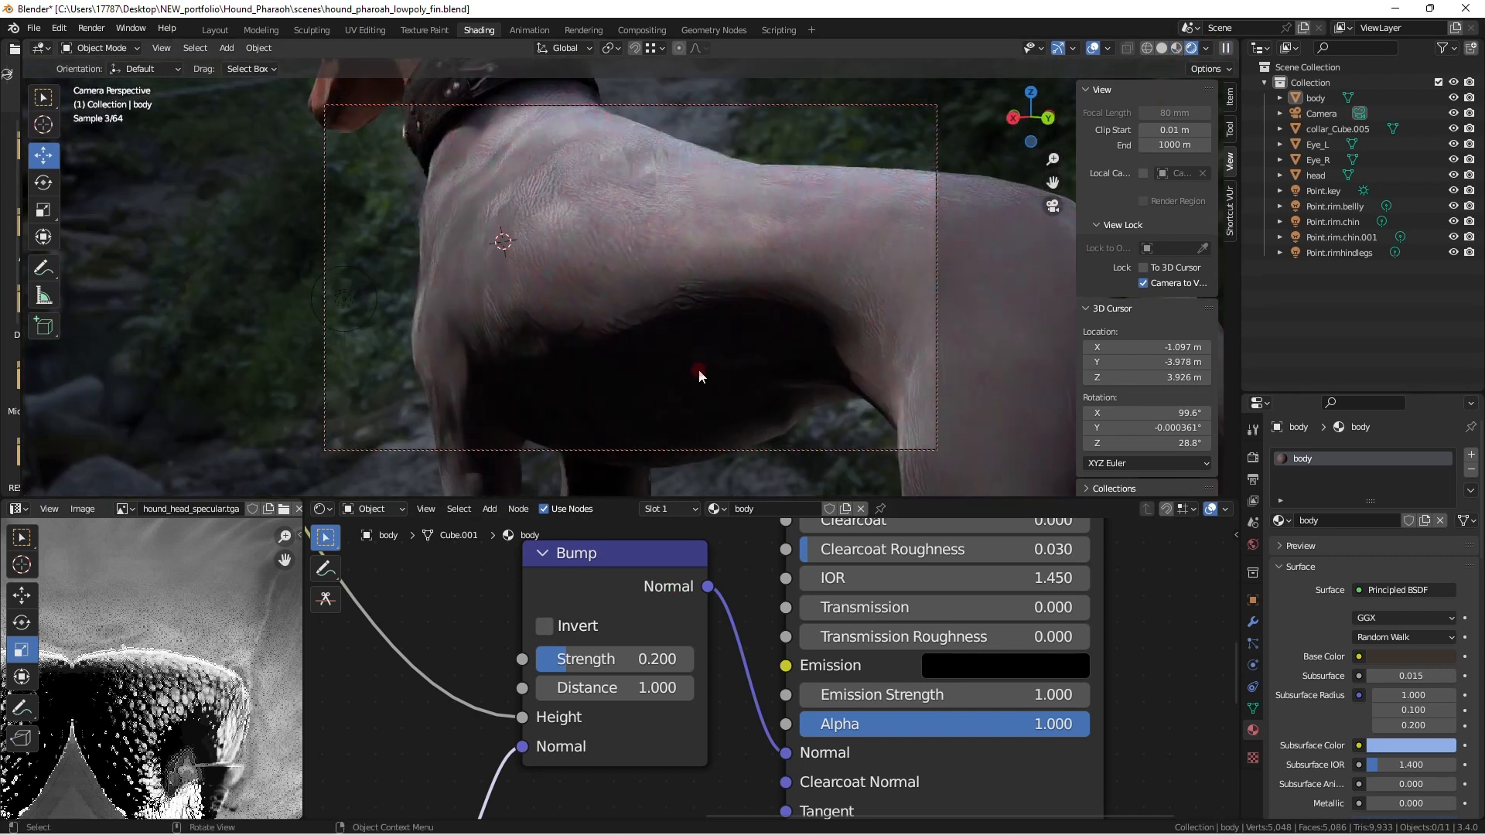
scroll(699, 375, "down", 4)
type("0.3")
key("Return")
Move the hound_body_color.tga Color link from the Principled BSDF's Specular input to its Base Color input
scroll(618, 596, "down", 5)
middle_click_drag(544, 576, 615, 785)
scroll(588, 657, "down", 3)
left_click_drag(568, 530, 540, 537)
middle_click_drag(653, 584, 666, 645)
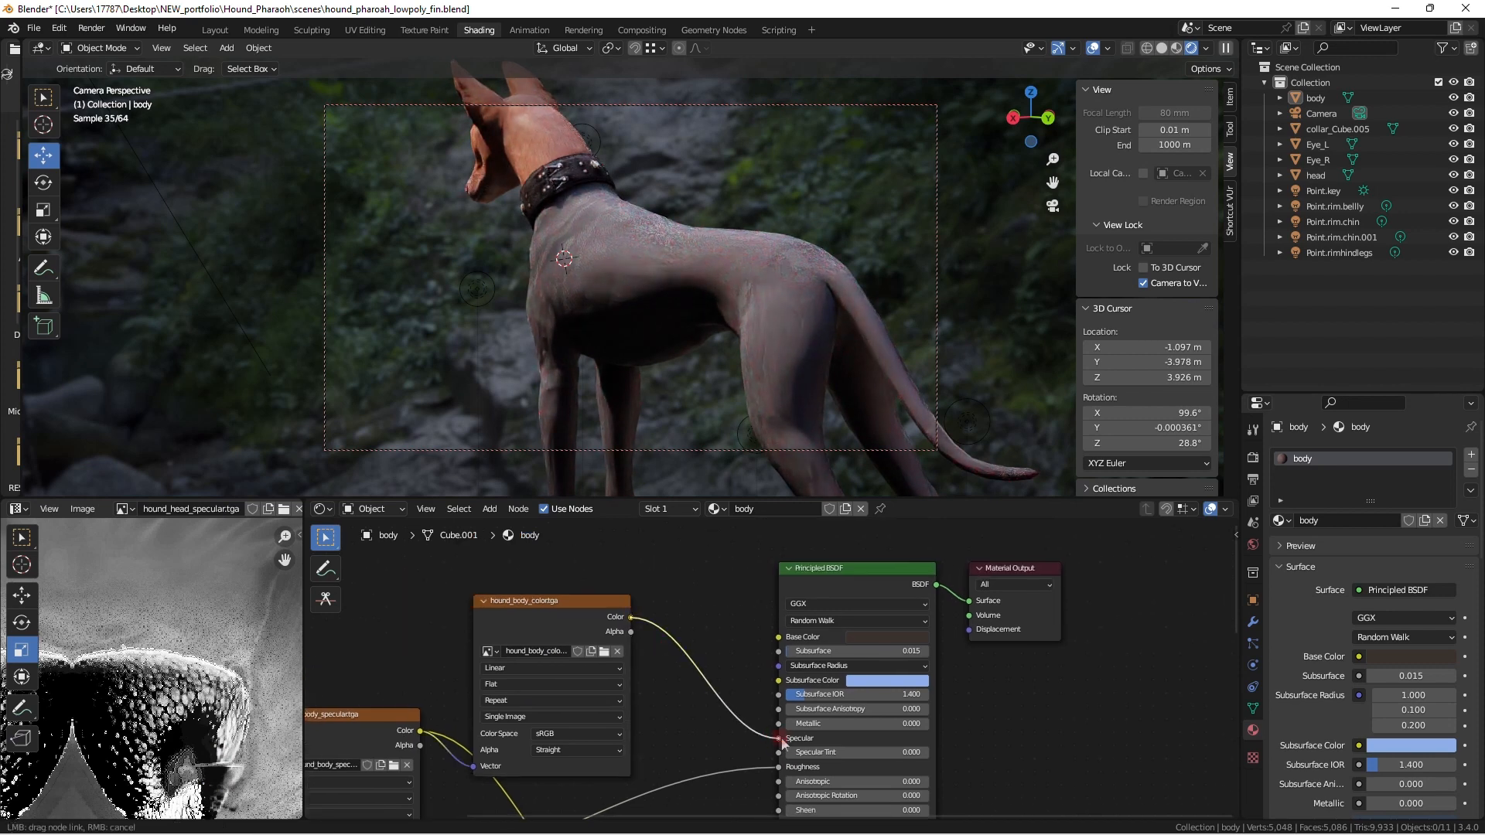
left_click_drag(781, 740, 776, 641)
middle_click_drag(739, 661, 784, 599)
Connect hound_body_specular.tga's Color output to the Principled BSDF's Specular input and unlink it from the color texture's Vector input
scroll(773, 595, "down", 1)
left_click_drag(610, 544, 615, 520)
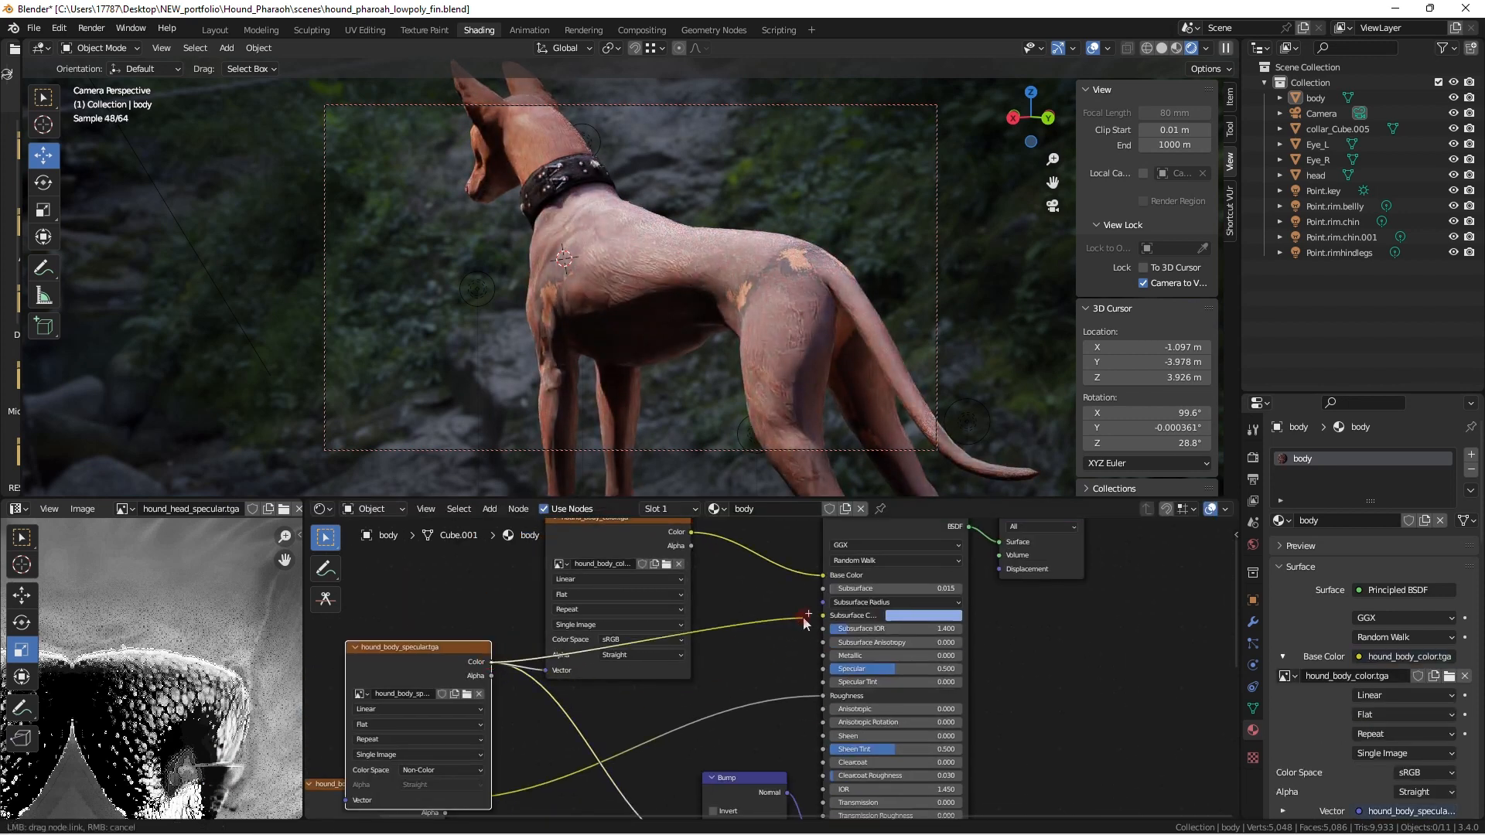
left_click_drag(820, 690, 822, 671)
left_click_drag(545, 670, 520, 673)
middle_click_drag(576, 611, 562, 653)
left_click_drag(587, 558, 607, 514)
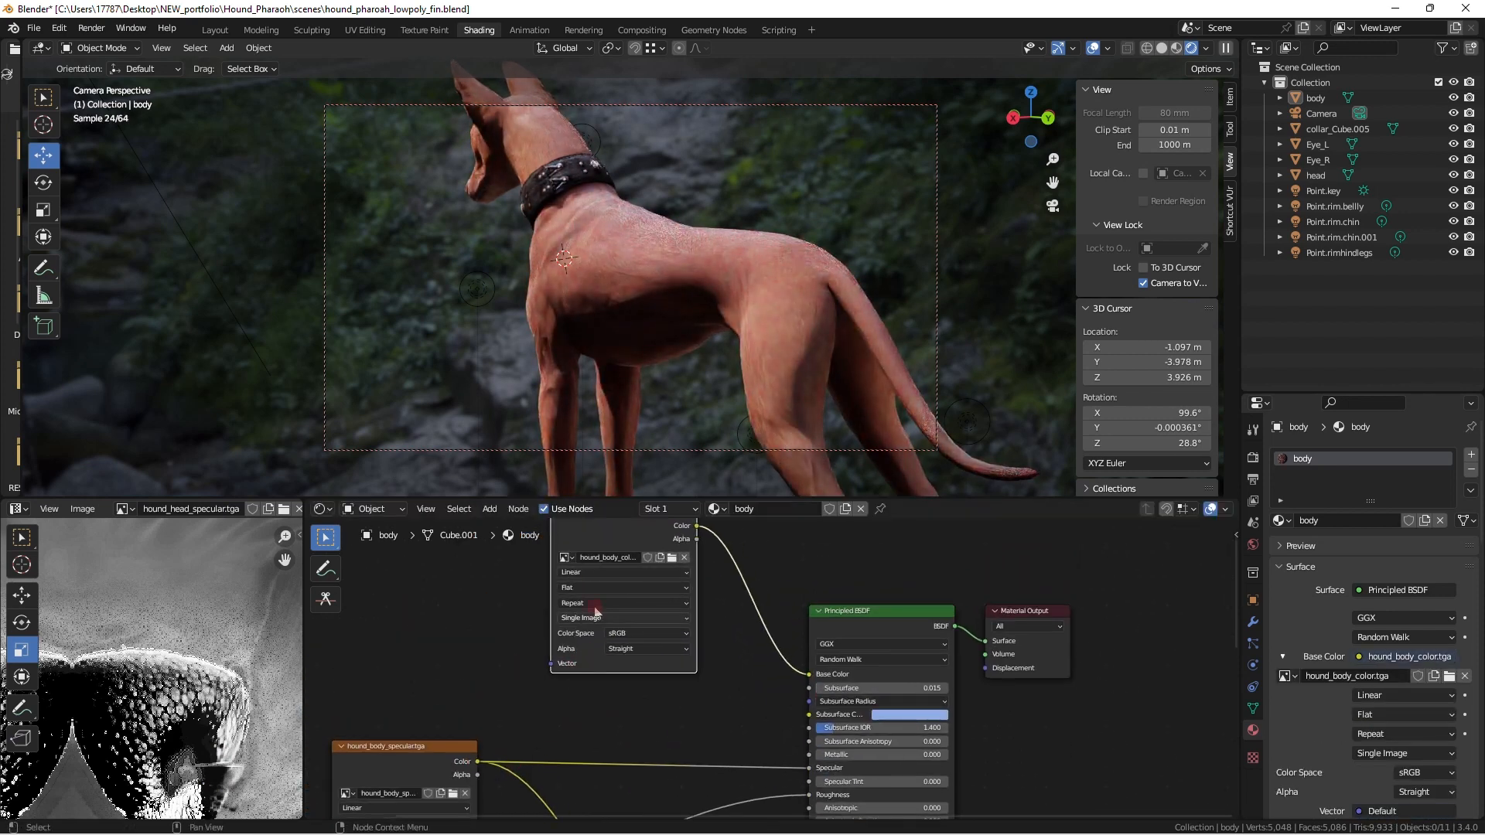
middle_click_drag(529, 773, 550, 641)
middle_click_drag(672, 735, 725, 745, "shift")
Examine the skin detail on the hound's neck and back from several angles, comparing viewport shading modes
scroll(681, 367, "up", 4)
middle_click_drag(735, 345, 731, 398)
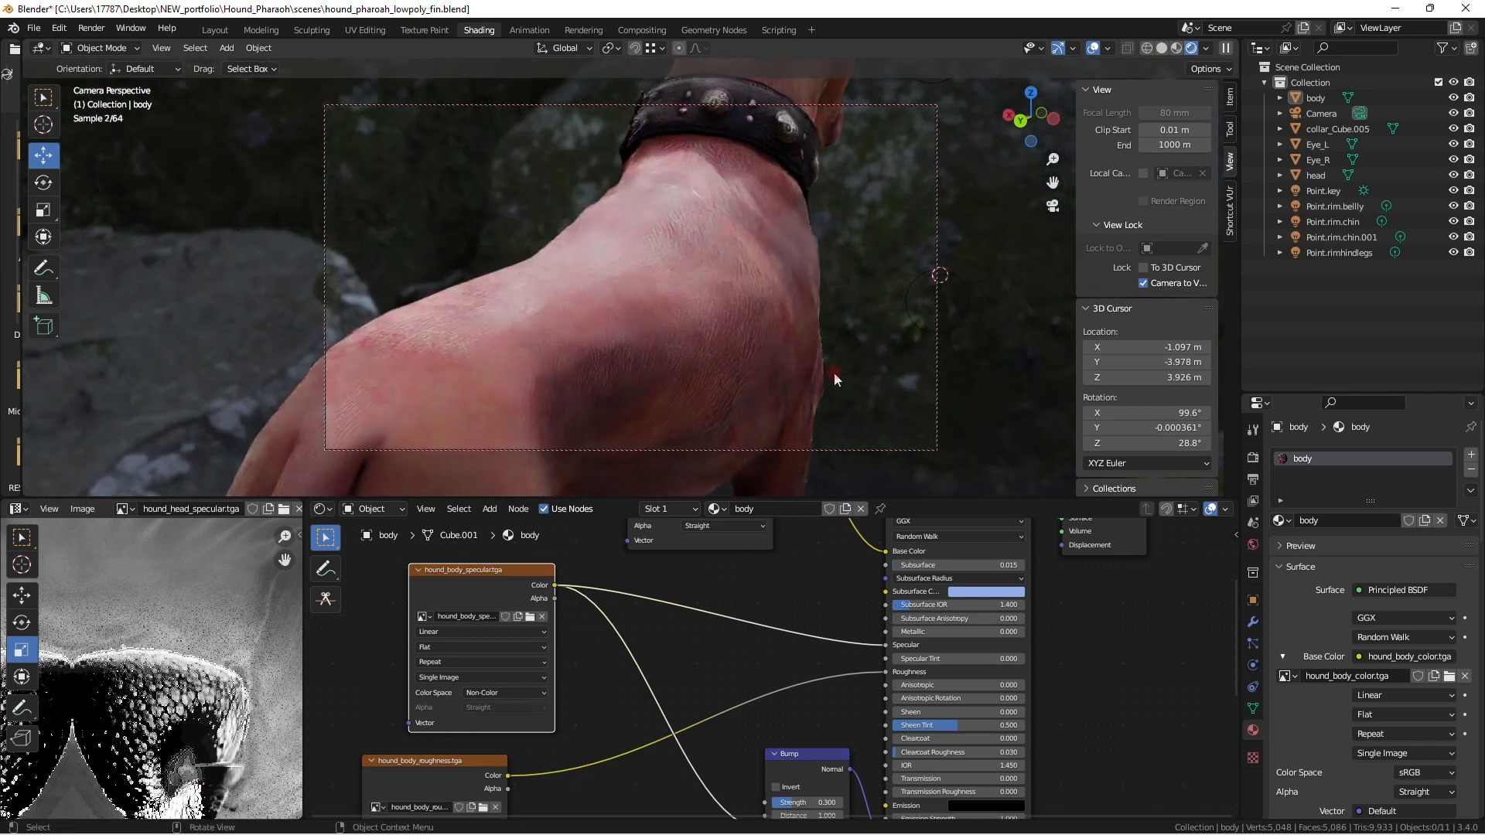
left_click(1176, 49)
middle_click_drag(743, 298, 892, 291)
left_click(1210, 48)
scroll(728, 318, "down", 3)
middle_click_drag(725, 318, 723, 302)
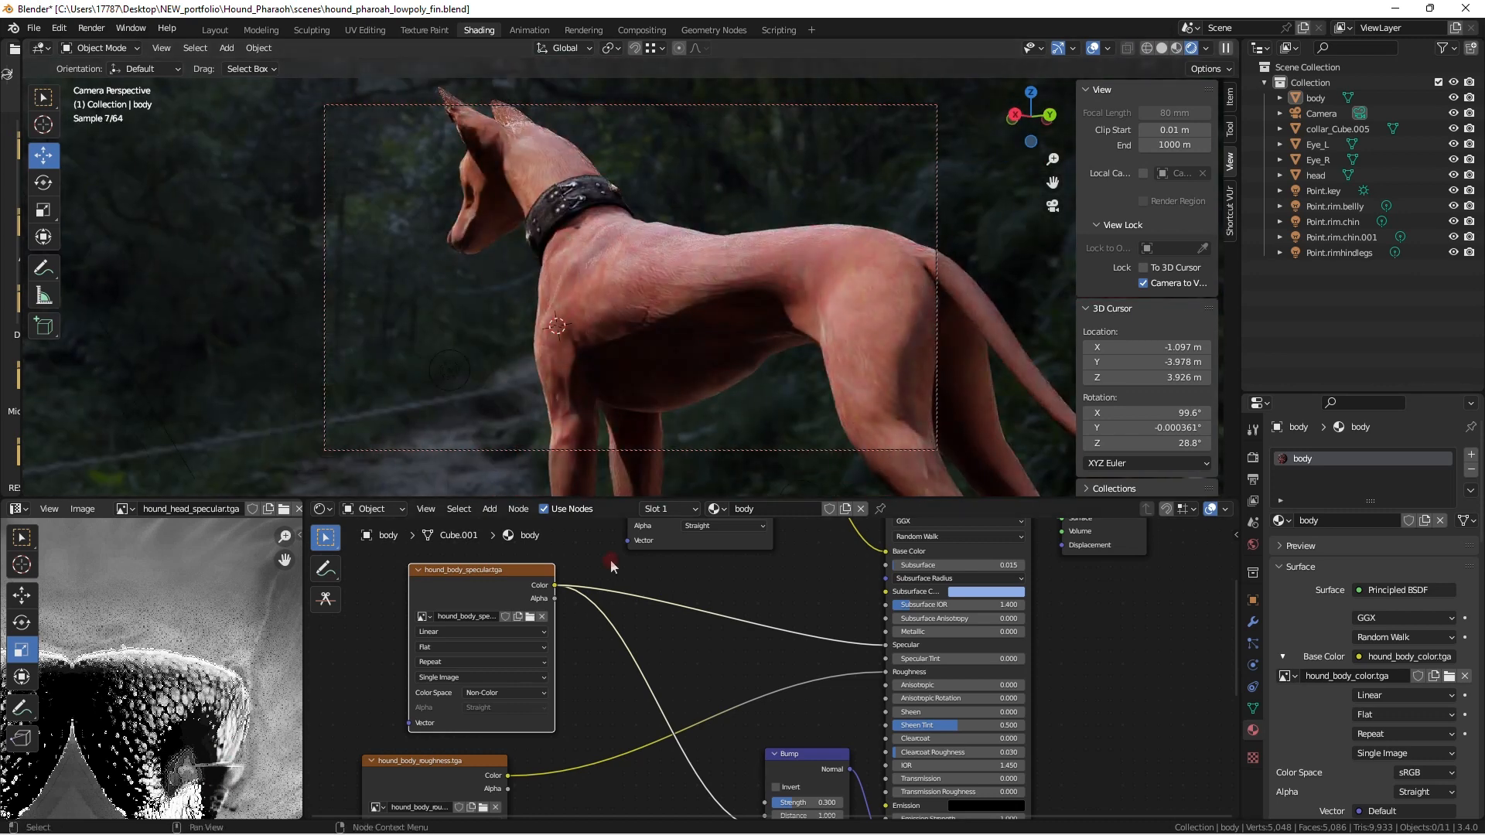
Select the head and add a Bump node to its material
middle_click_drag(582, 634, 560, 769)
left_click(543, 158)
middle_click_drag(629, 702, 658, 534, "shift")
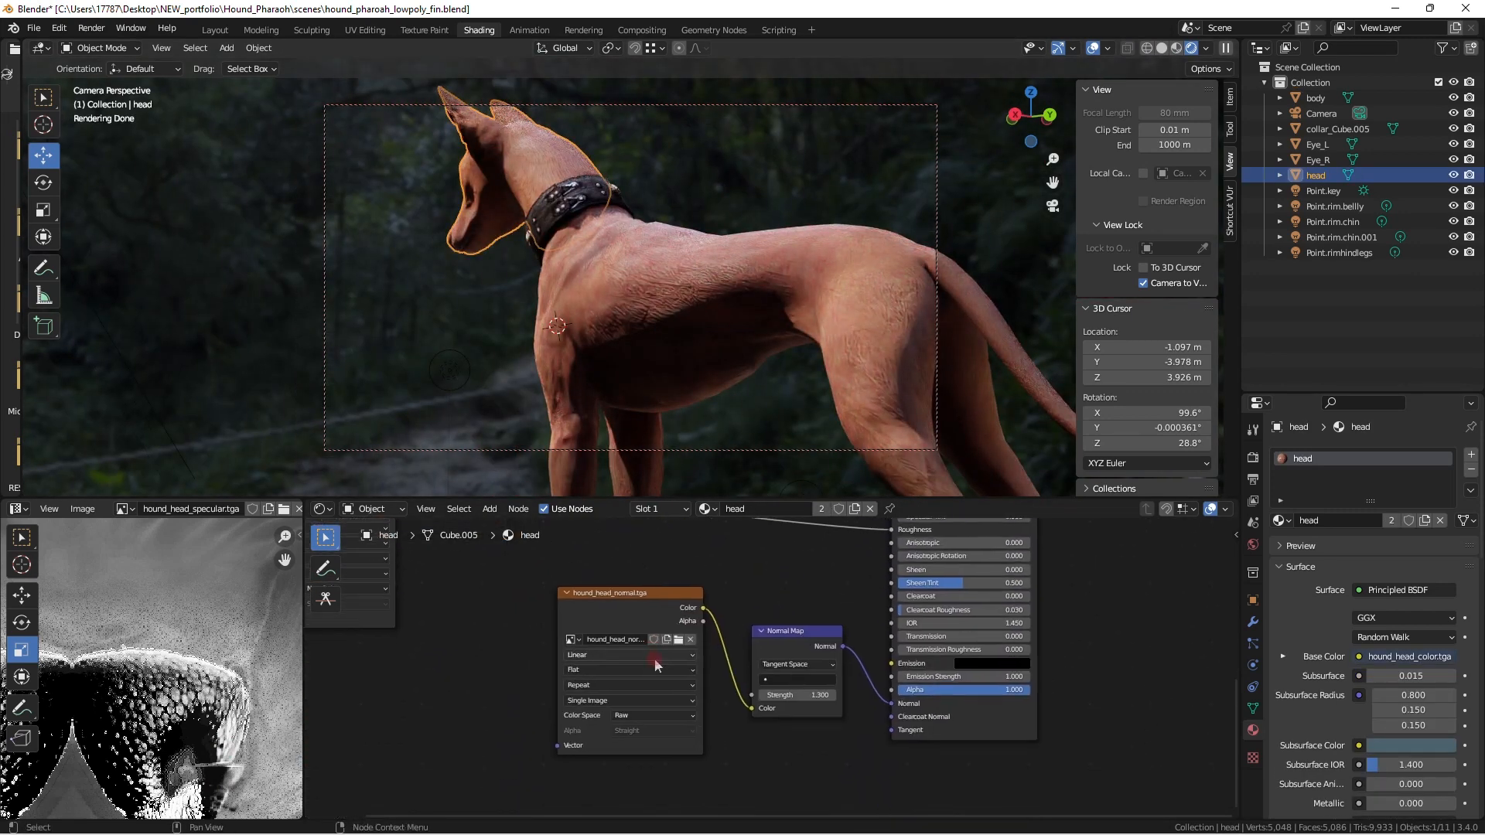
key("shift+a")
mouse_move(657, 663)
left_click(725, 657)
left_click(471, 573)
Link the Bump node between the Normal Map node and the Principled BSDF's Normal input, and rearrange the head material's nodes
left_click_drag(625, 598, 443, 754)
left_click_drag(779, 638, 623, 663)
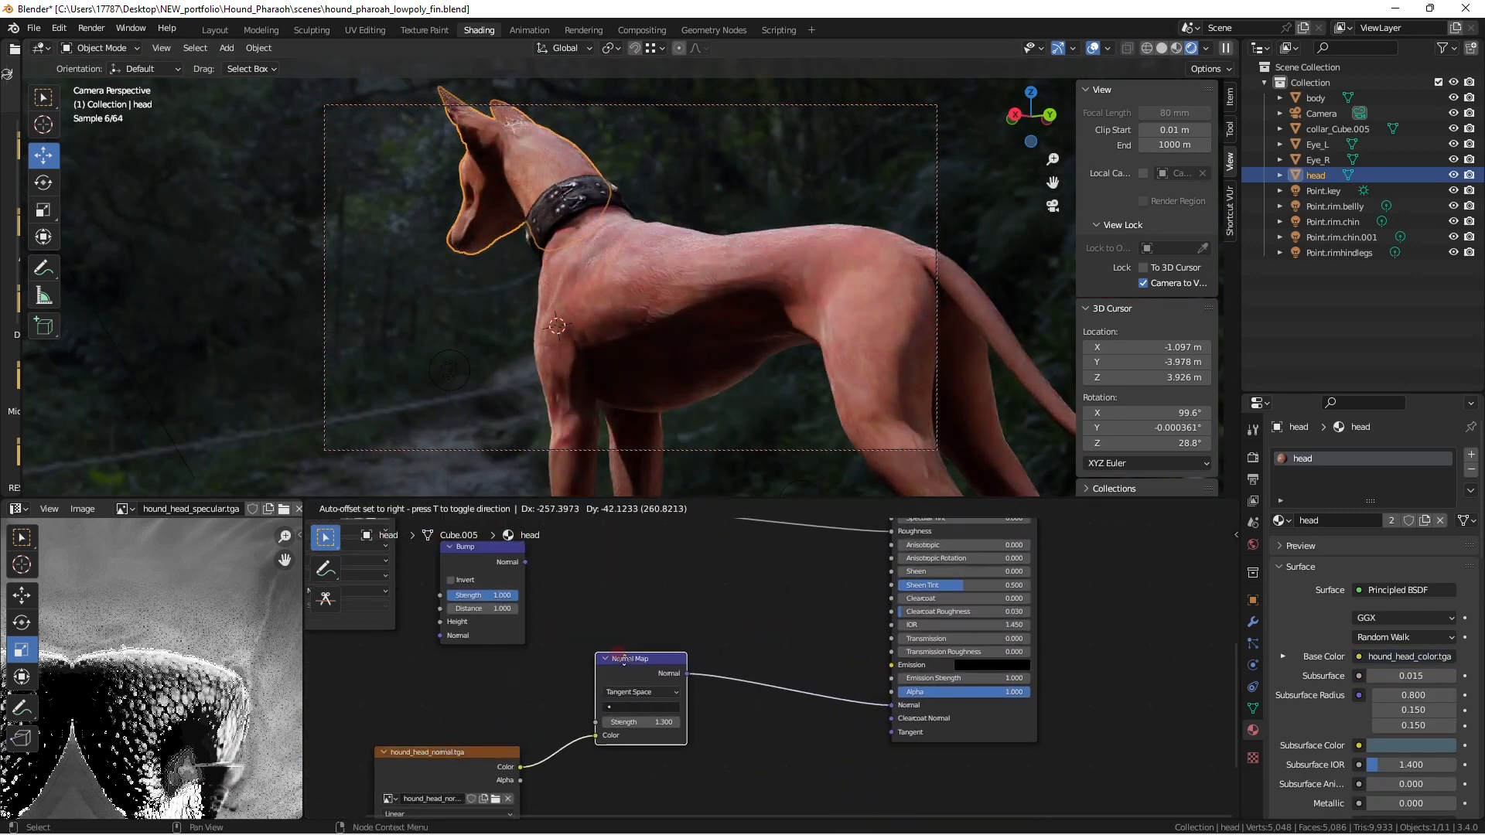
left_click_drag(477, 557, 892, 705)
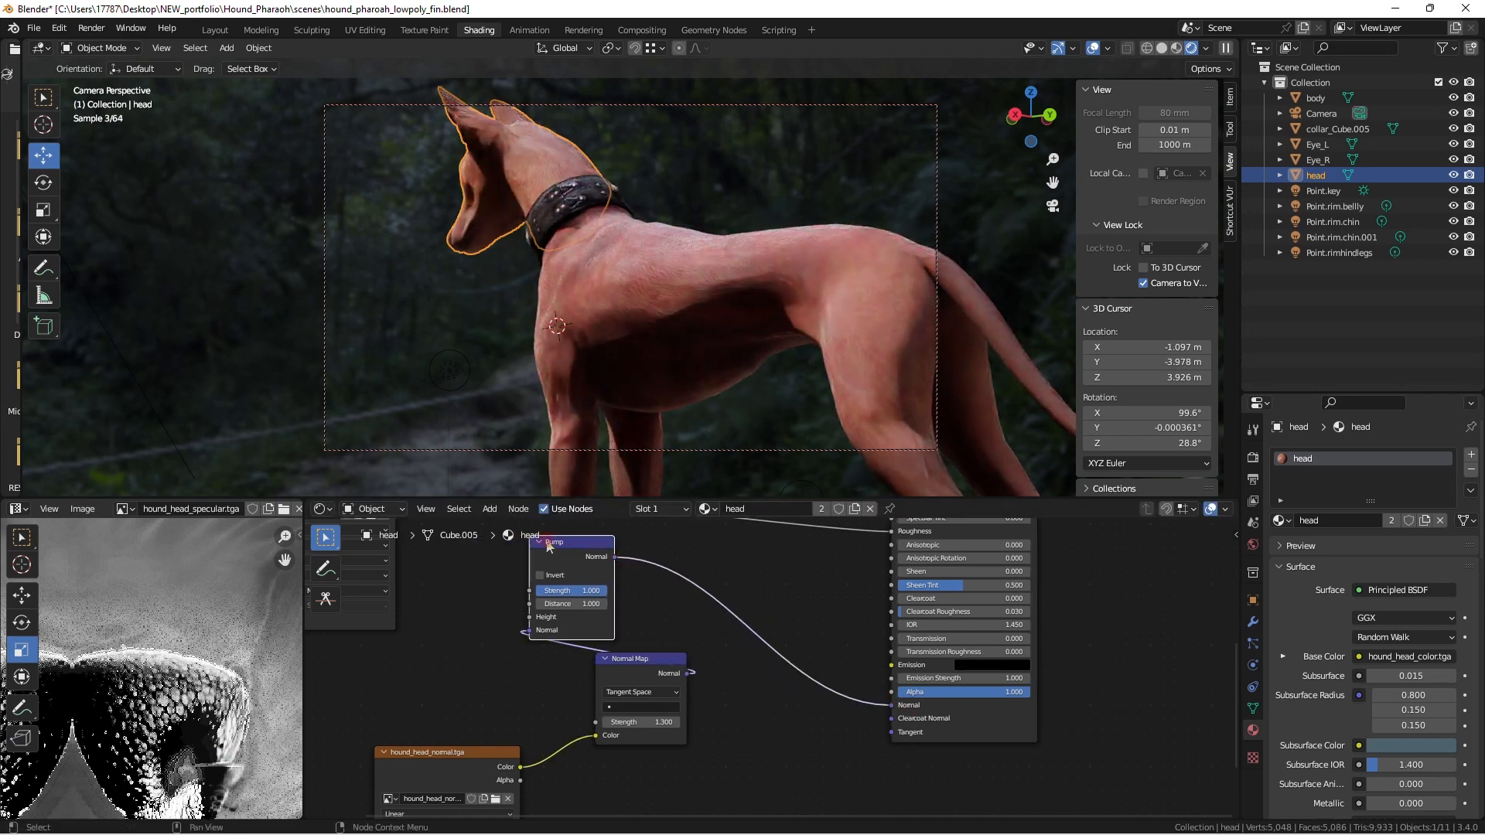
left_click_drag(547, 541, 734, 566)
Connect the head specular texture's Color output to the Bump node's Height input
scroll(657, 587, "down", 2)
middle_click_drag(574, 625, 541, 800)
scroll(534, 700, "down", 2)
left_click_drag(575, 557, 715, 708)
left_click(756, 689)
middle_click_drag(769, 533, 702, 688)
middle_click_drag(614, 277, 634, 280)
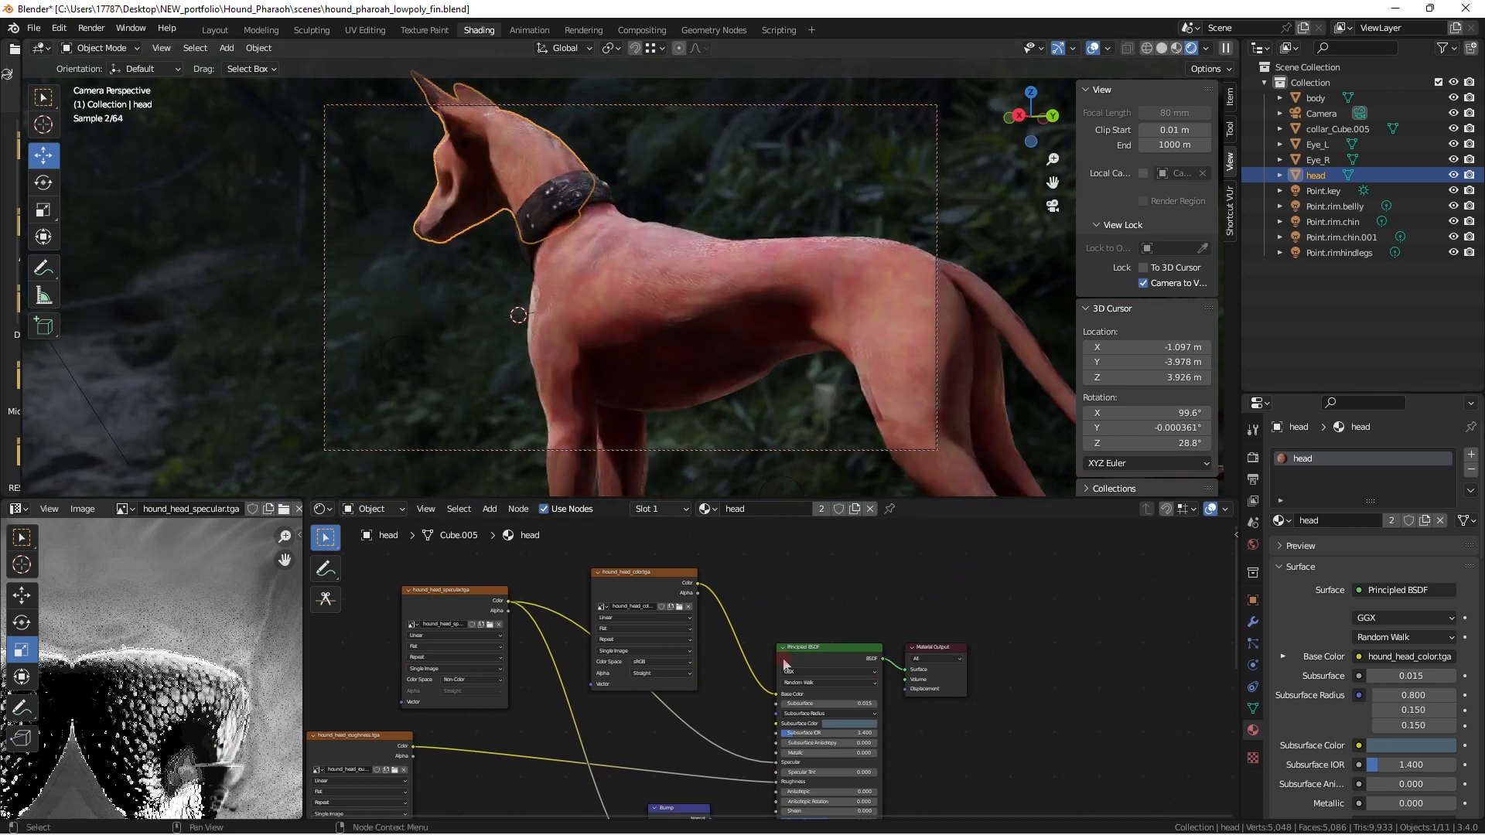
Temporarily unlink the head color texture from Base Color to check the surface detail, and reconnect it
left_click_drag(776, 694, 735, 681)
mouse_move(607, 263)
middle_mouse_down("shift")
mouse_move(693, 399)
mouse_move(770, 356)
mouse_move(793, 300)
middle_mouse_up("shift")
scroll(694, 399, "up", 3)
key("z")
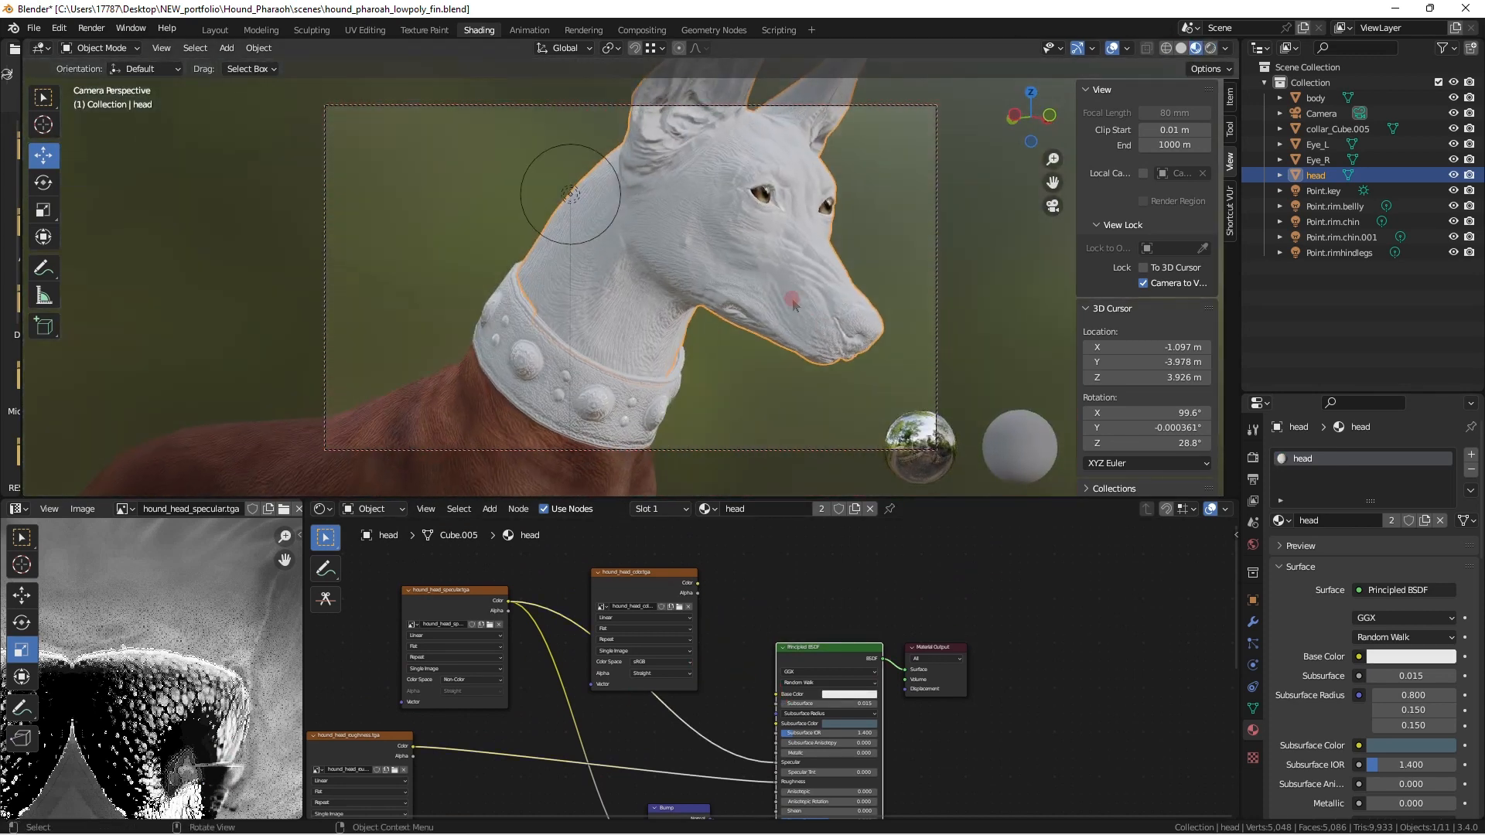
left_click(1212, 49)
left_click_drag(697, 582, 777, 694)
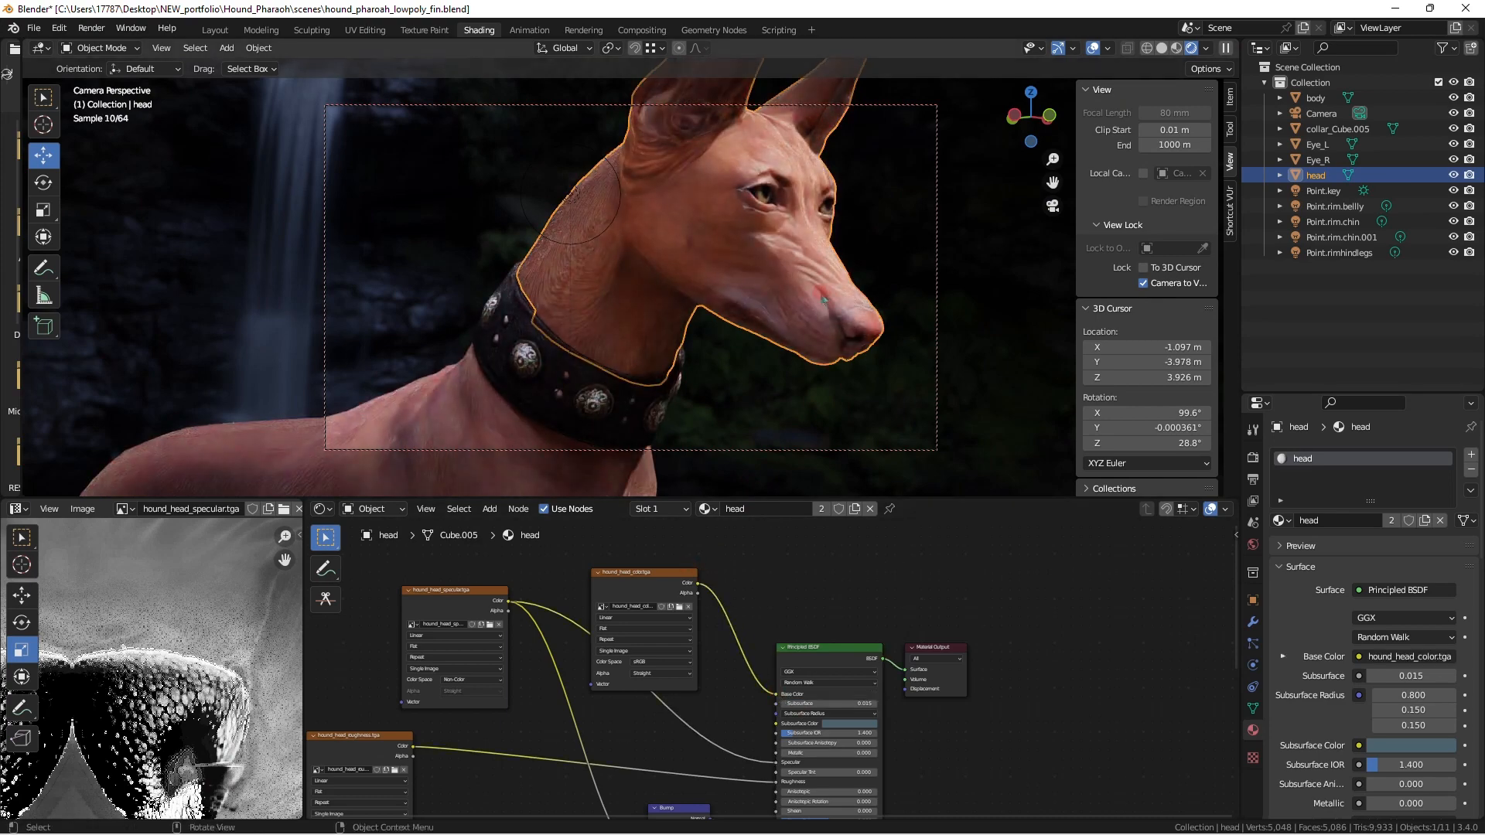
middle_click_drag(851, 298, 873, 353)
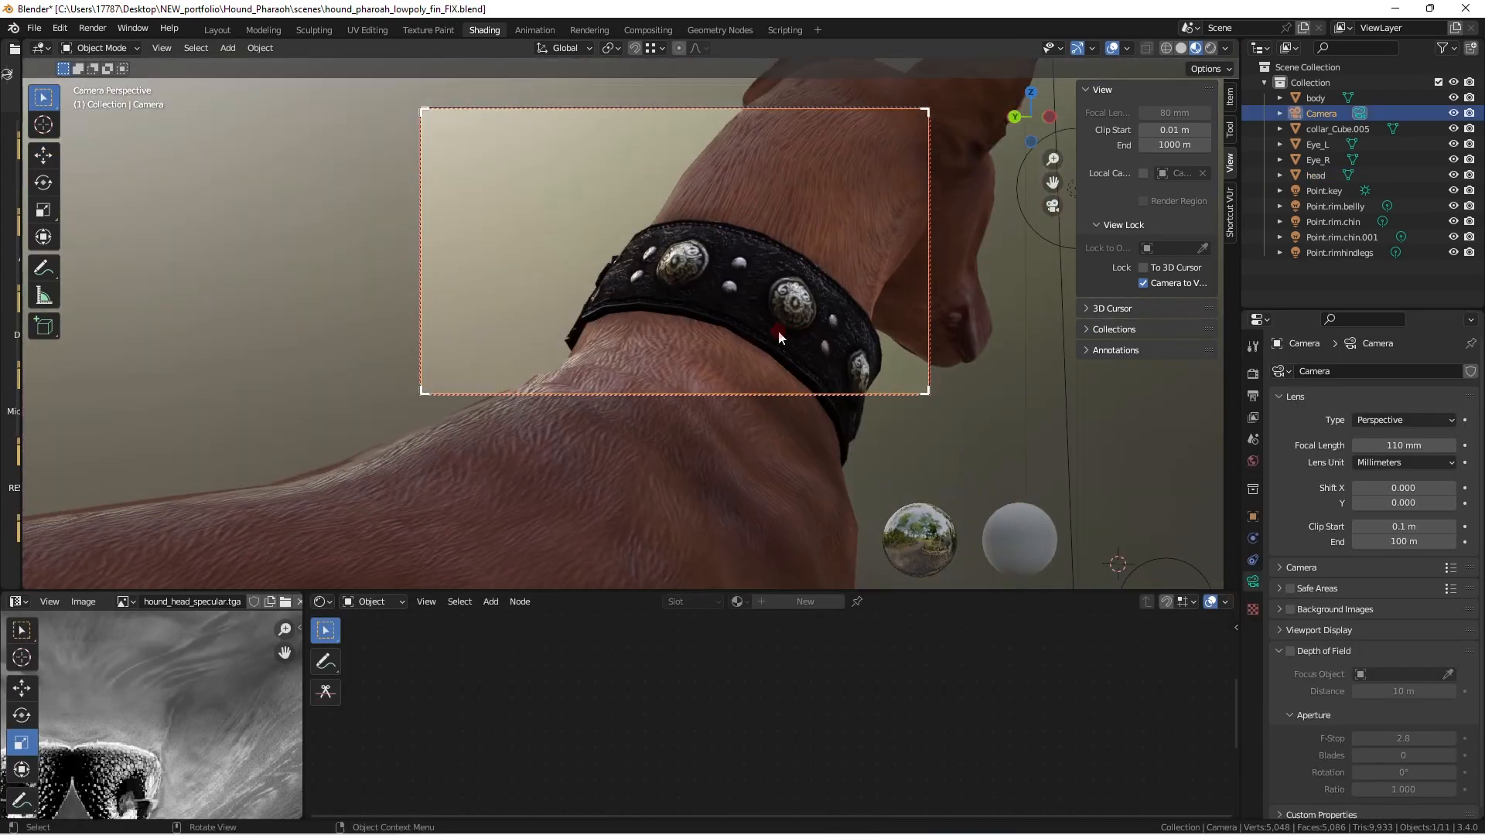
Frame the collar and neck in the camera view, set the render engine to Eevee and render the image
scroll(778, 332, "up", 2)
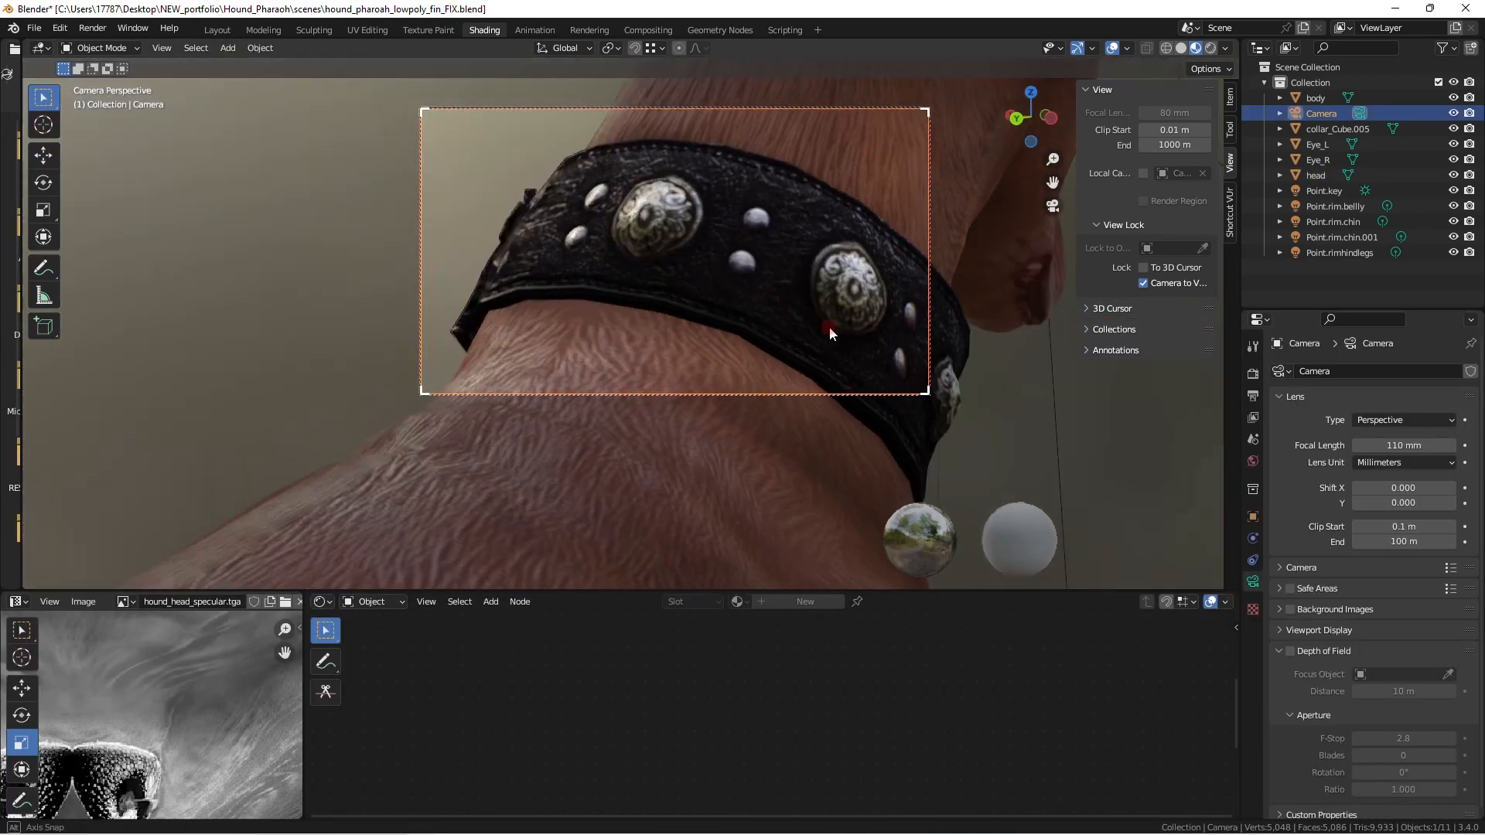
mouse_move(826, 325)
middle_mouse_down()
mouse_move(890, 341)
mouse_move(828, 343)
middle_mouse_up()
left_click(1383, 372)
left_click(1380, 409)
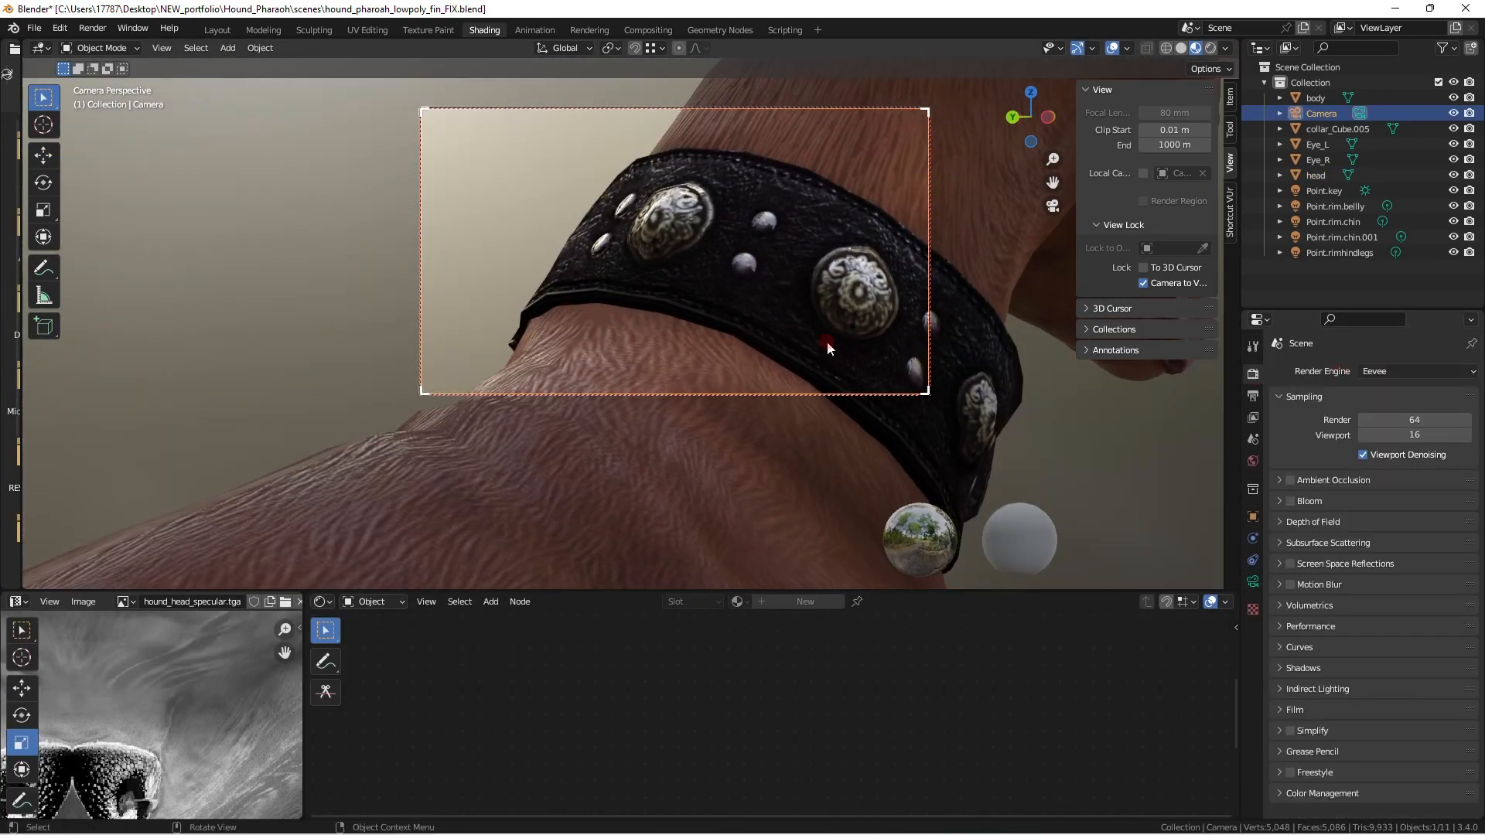
scroll(824, 339, "down", 4)
middle_click_drag(791, 291, 789, 303)
key("F12")
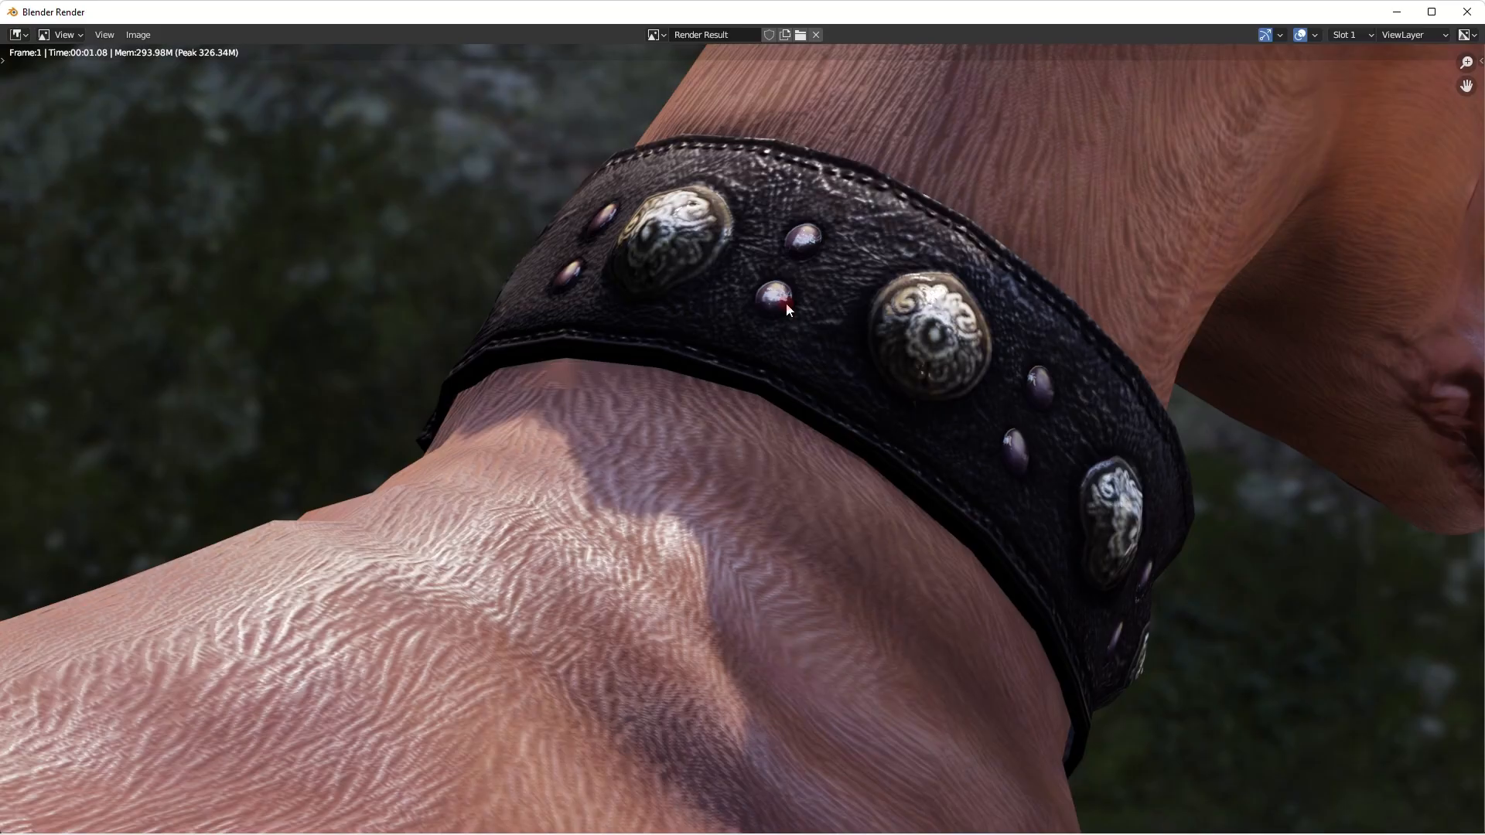
Inspect the Eevee render of the collar and fur, render the view again and close the result
scroll(766, 294, "down", 4)
scroll(750, 288, "up", 3)
key("Escape")
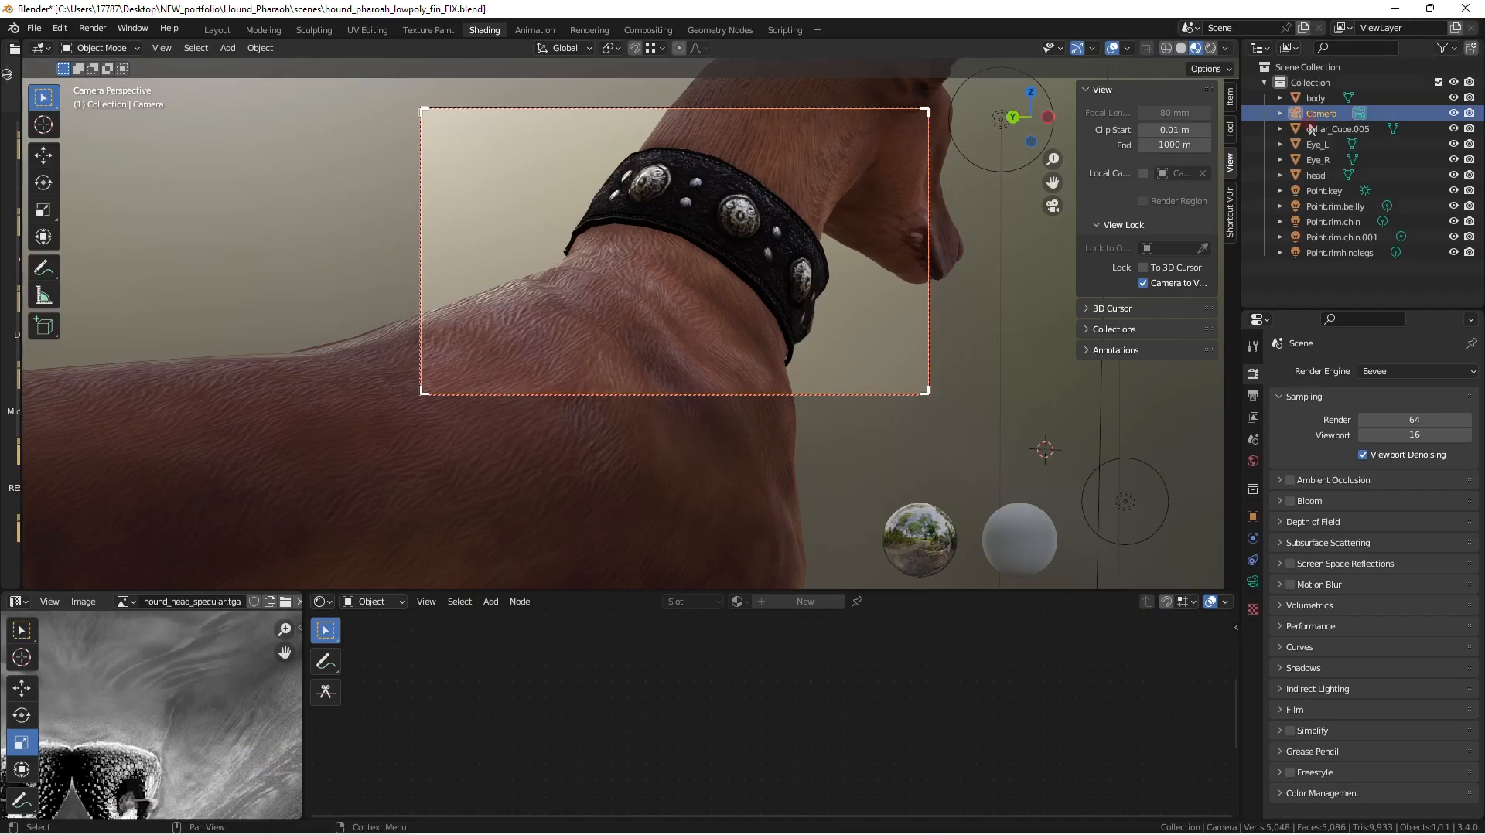
key("F12")
left_click(1467, 12)
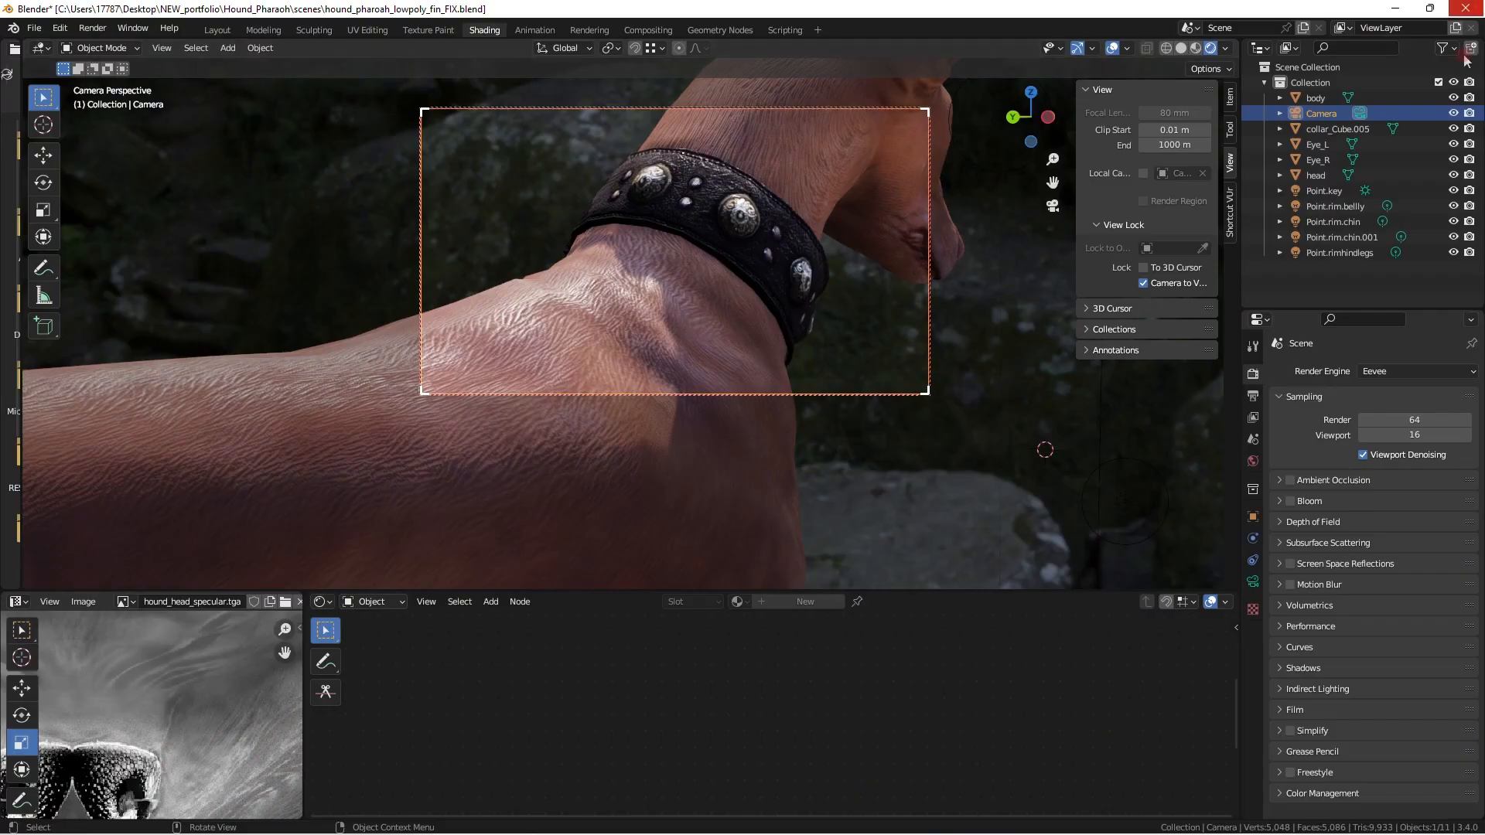
Switch the render engine to Cycles and render the same collar close-up
left_click(1383, 372)
left_click(1381, 444)
key("F12")
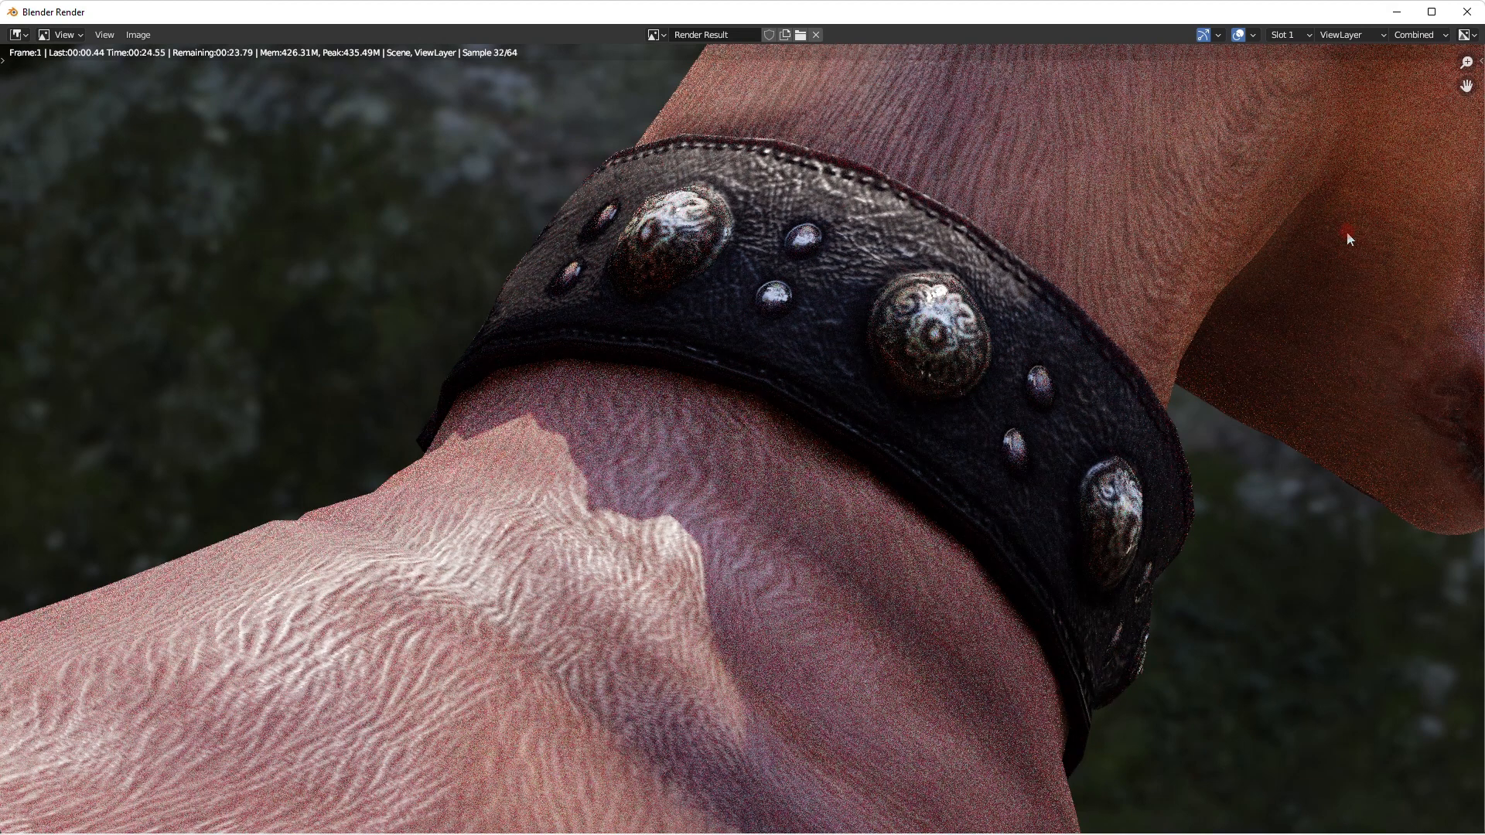
key("Home")
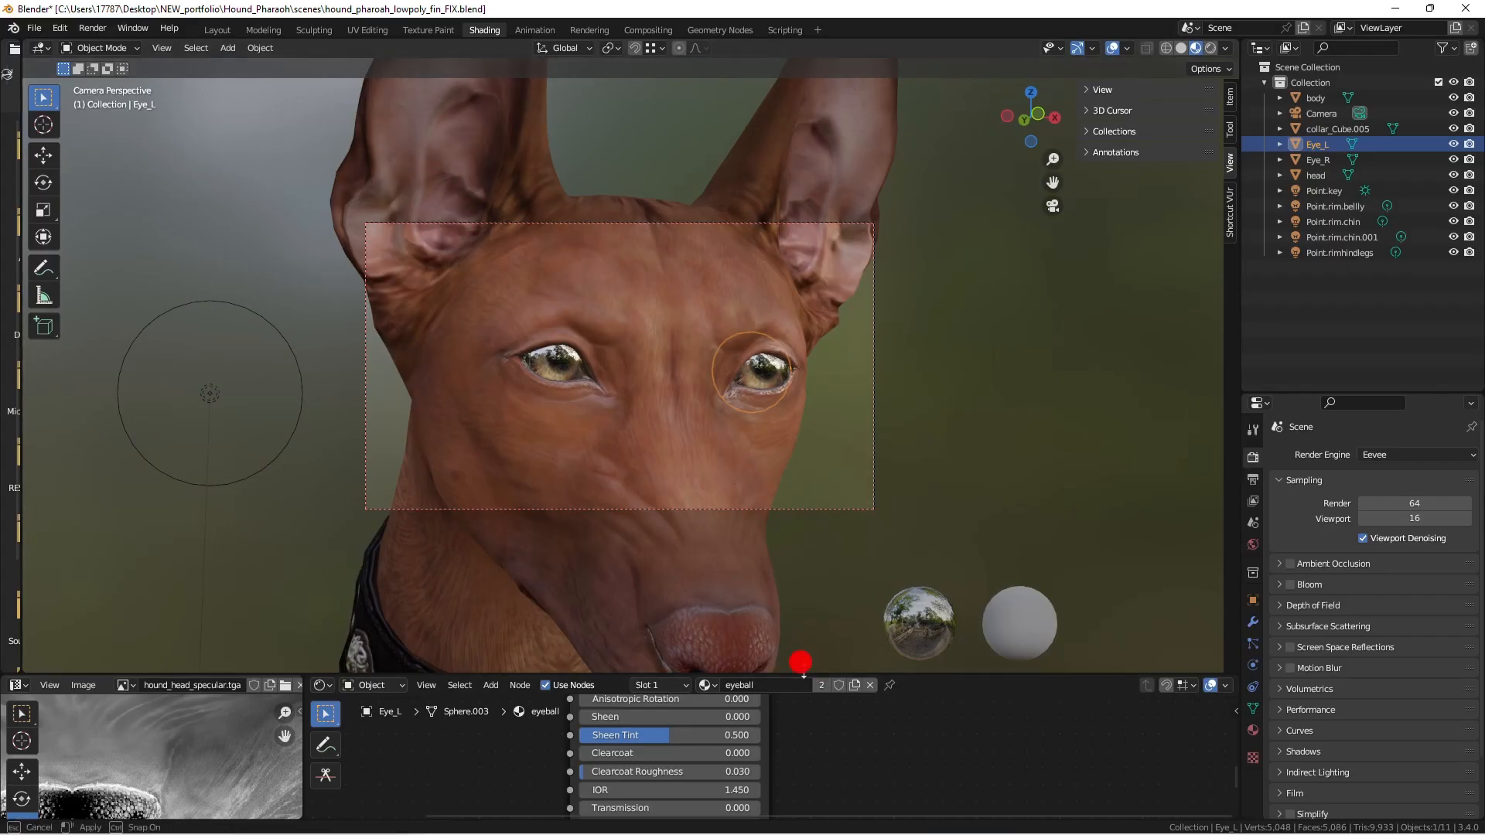
Enlarge the node editor and arrange the eyeball material's hound_eyeball.tga and Principled BSDF nodes closer together
left_click_drag(803, 675, 805, 672)
scroll(1042, 551, "up", 3)
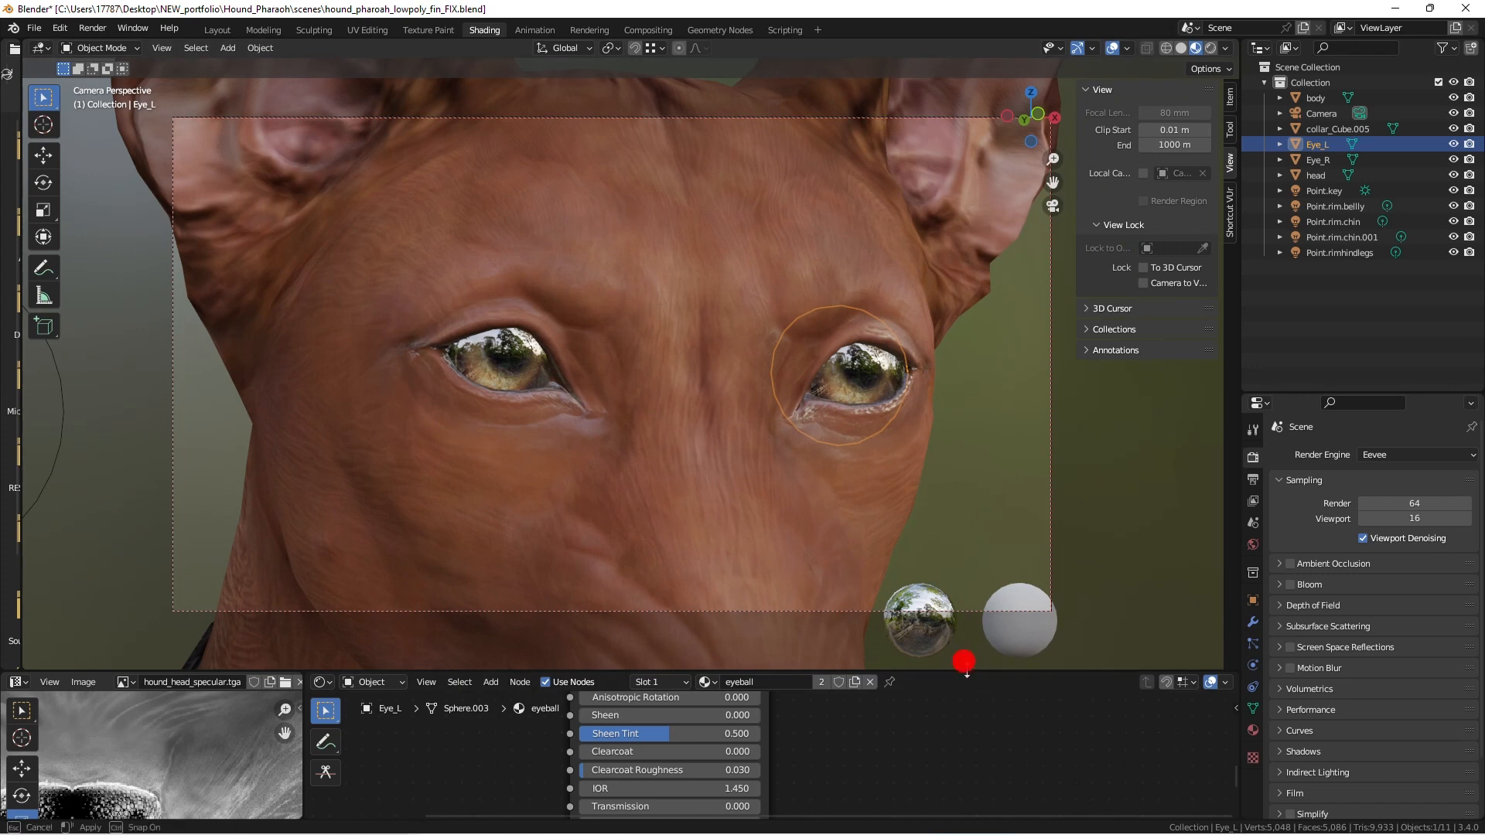
left_click_drag(966, 671, 966, 253)
key("Home")
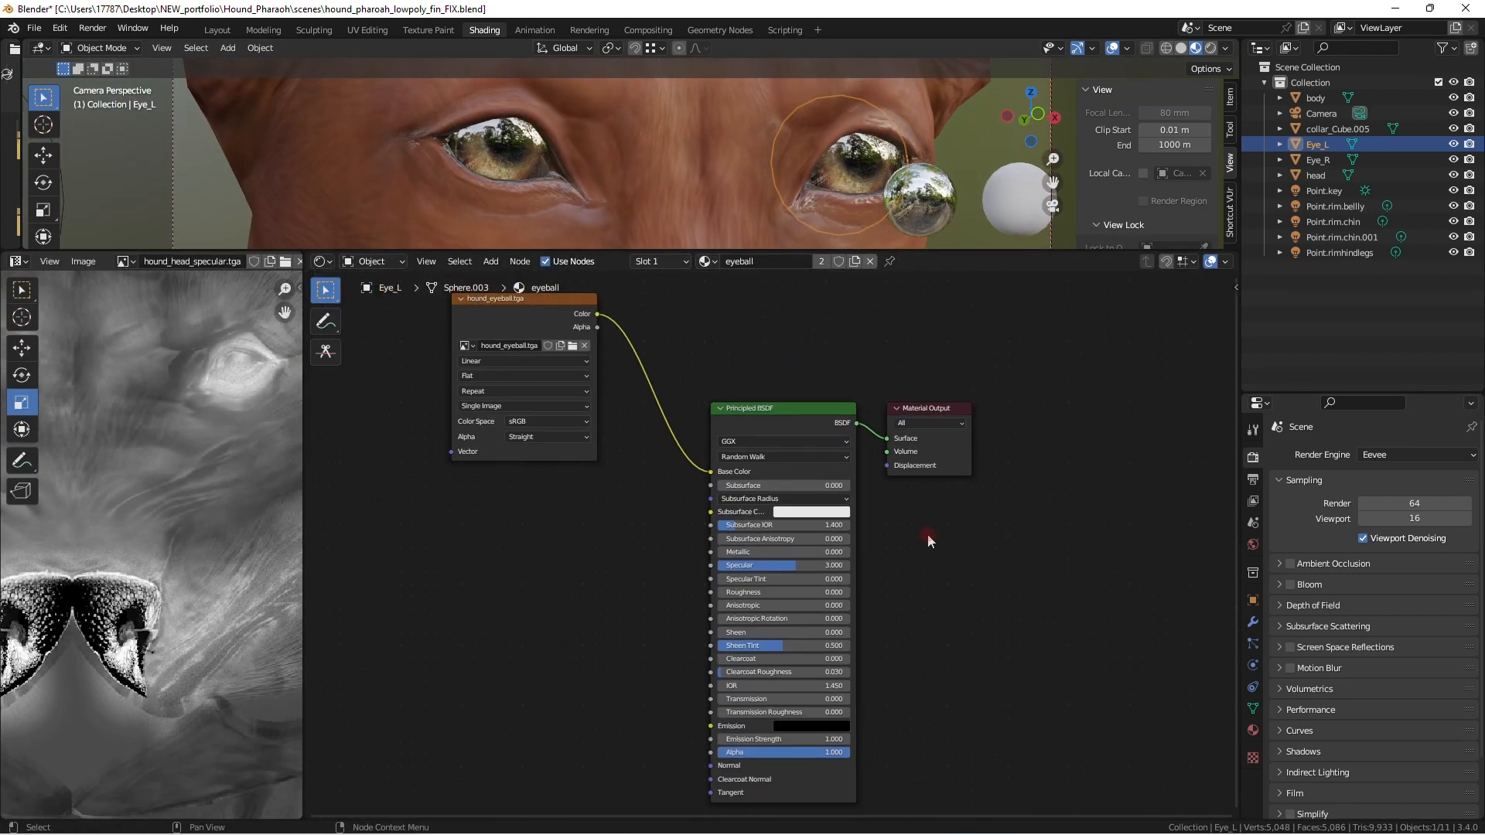
left_click_drag(564, 301, 618, 447)
left_click_drag(788, 409, 776, 420)
scroll(806, 473, "up", 5)
middle_click_drag(806, 471, 865, 389)
scroll(868, 387, "down", 1)
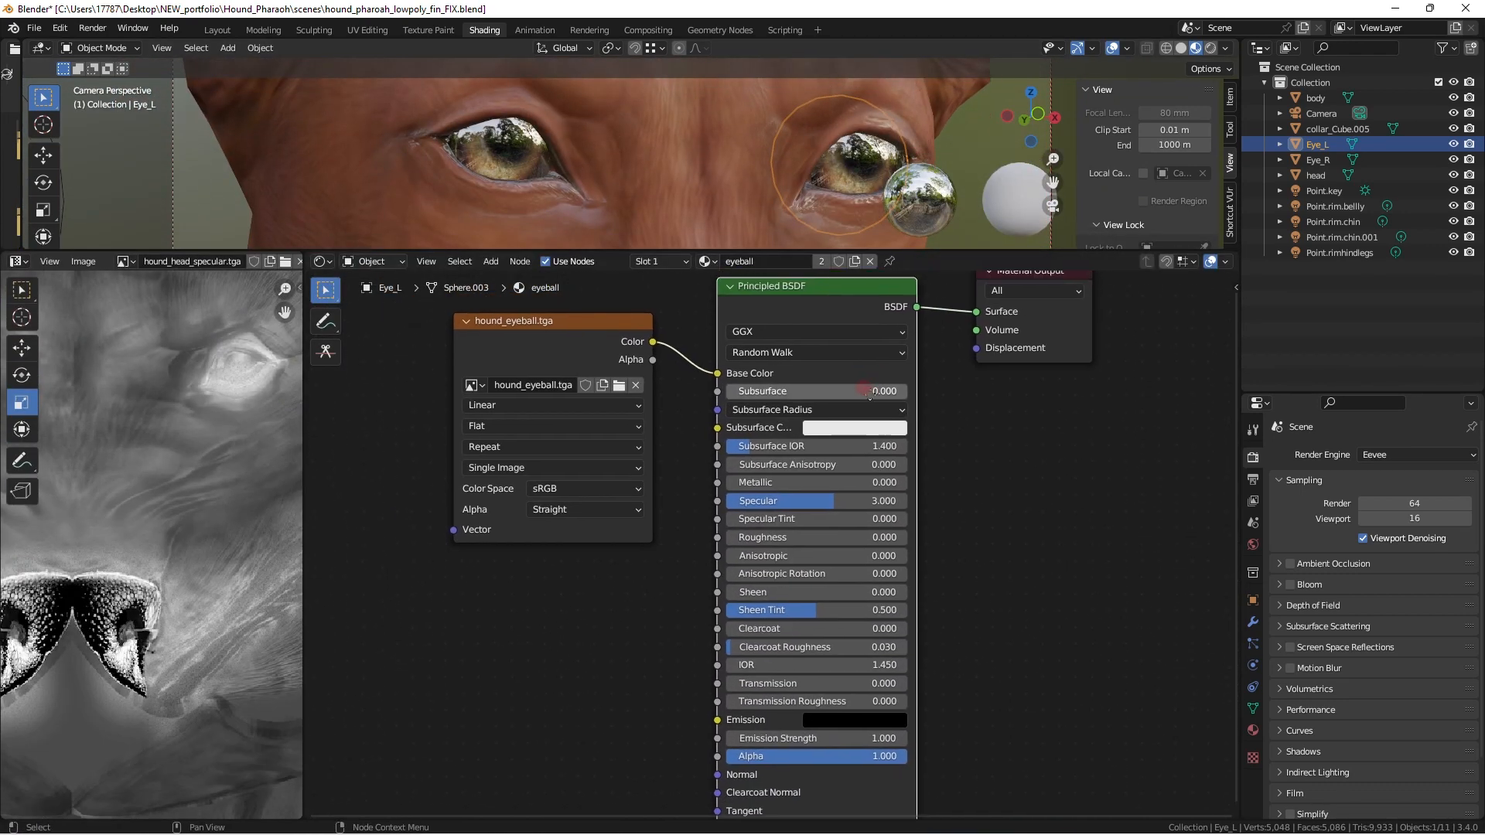
Set the render engine to Cycles and enlarge the properties area showing its sampling settings
left_click(1384, 504)
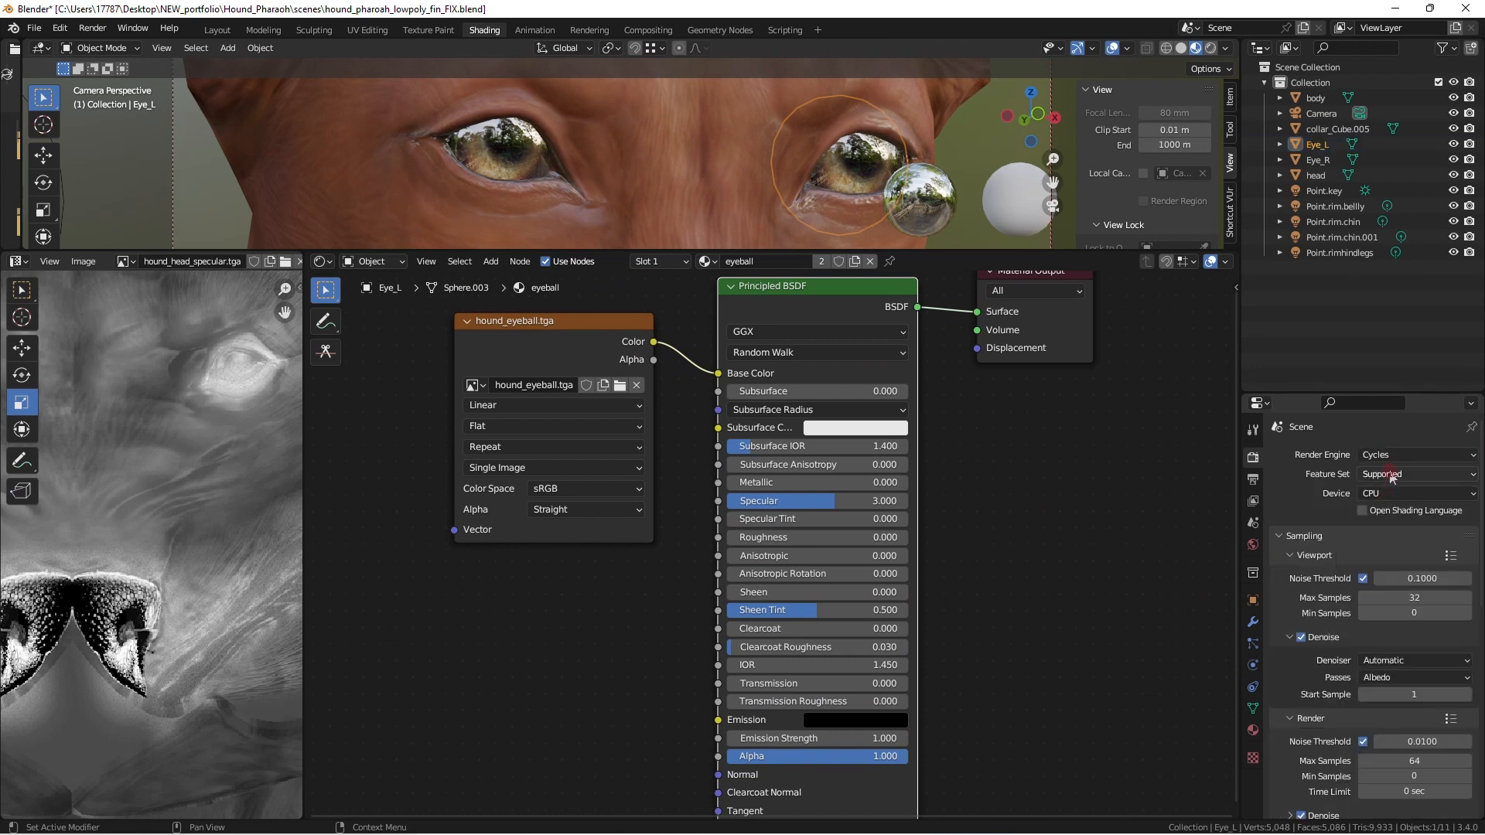
left_click_drag(1329, 383, 1329, 116)
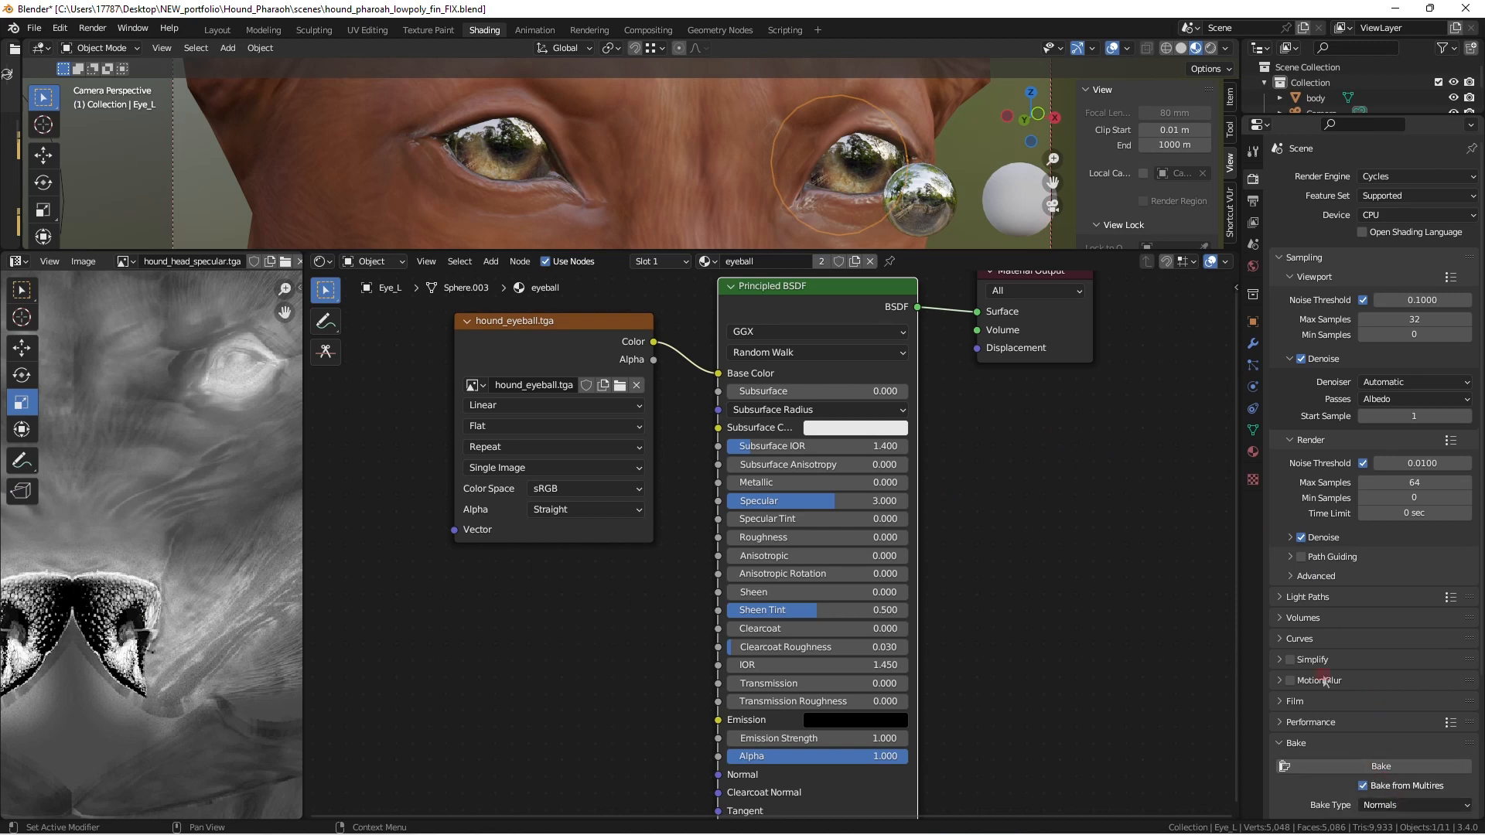
left_click_drag(1424, 116, 1422, 306)
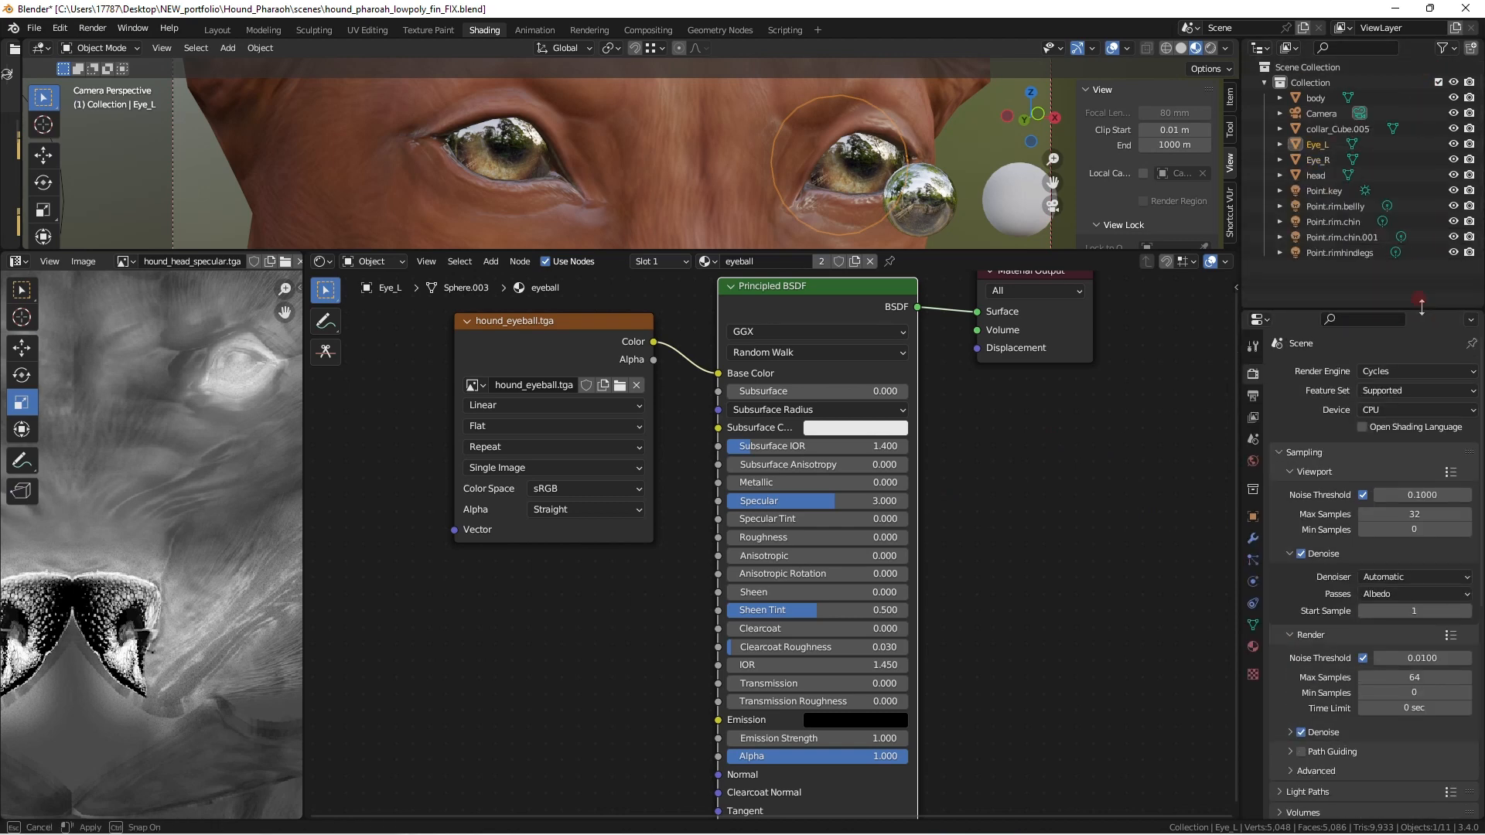
Review the scene lights' settings, the render settings and the camera's lens and depth of field settings
left_click(1336, 192)
left_click(1251, 578)
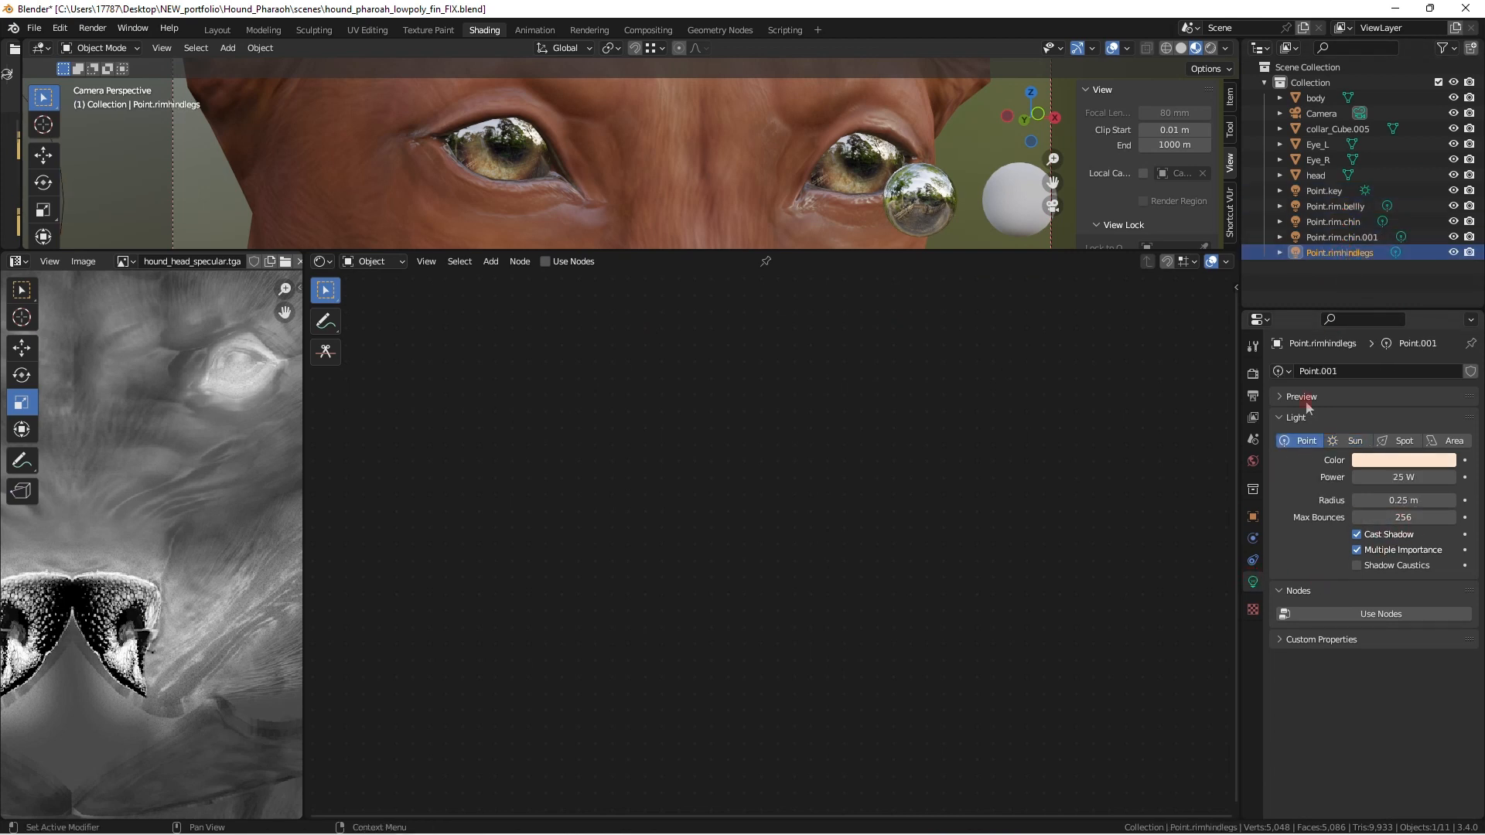
left_click(1254, 376)
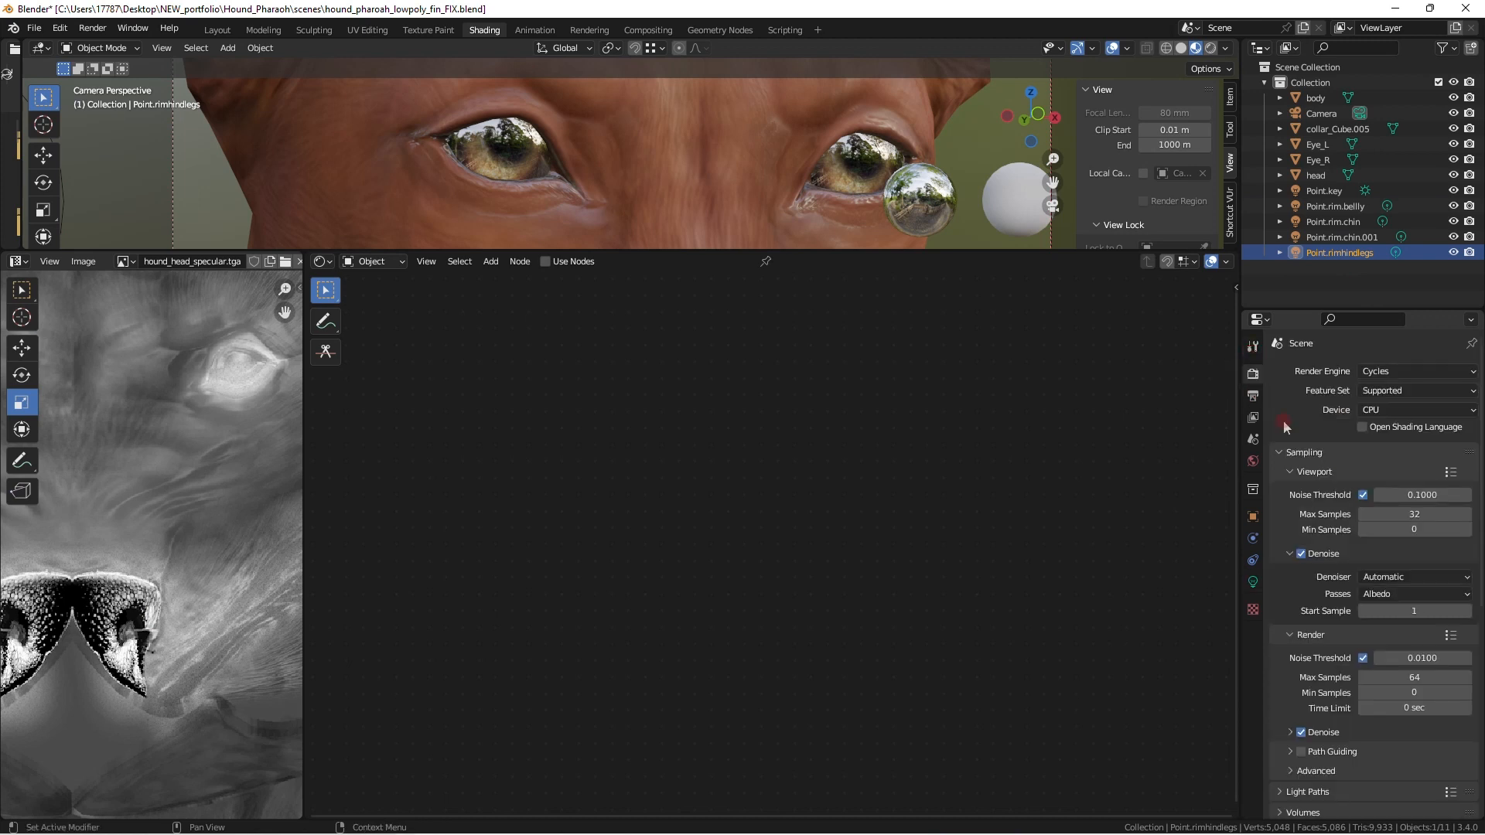
left_click(1321, 113)
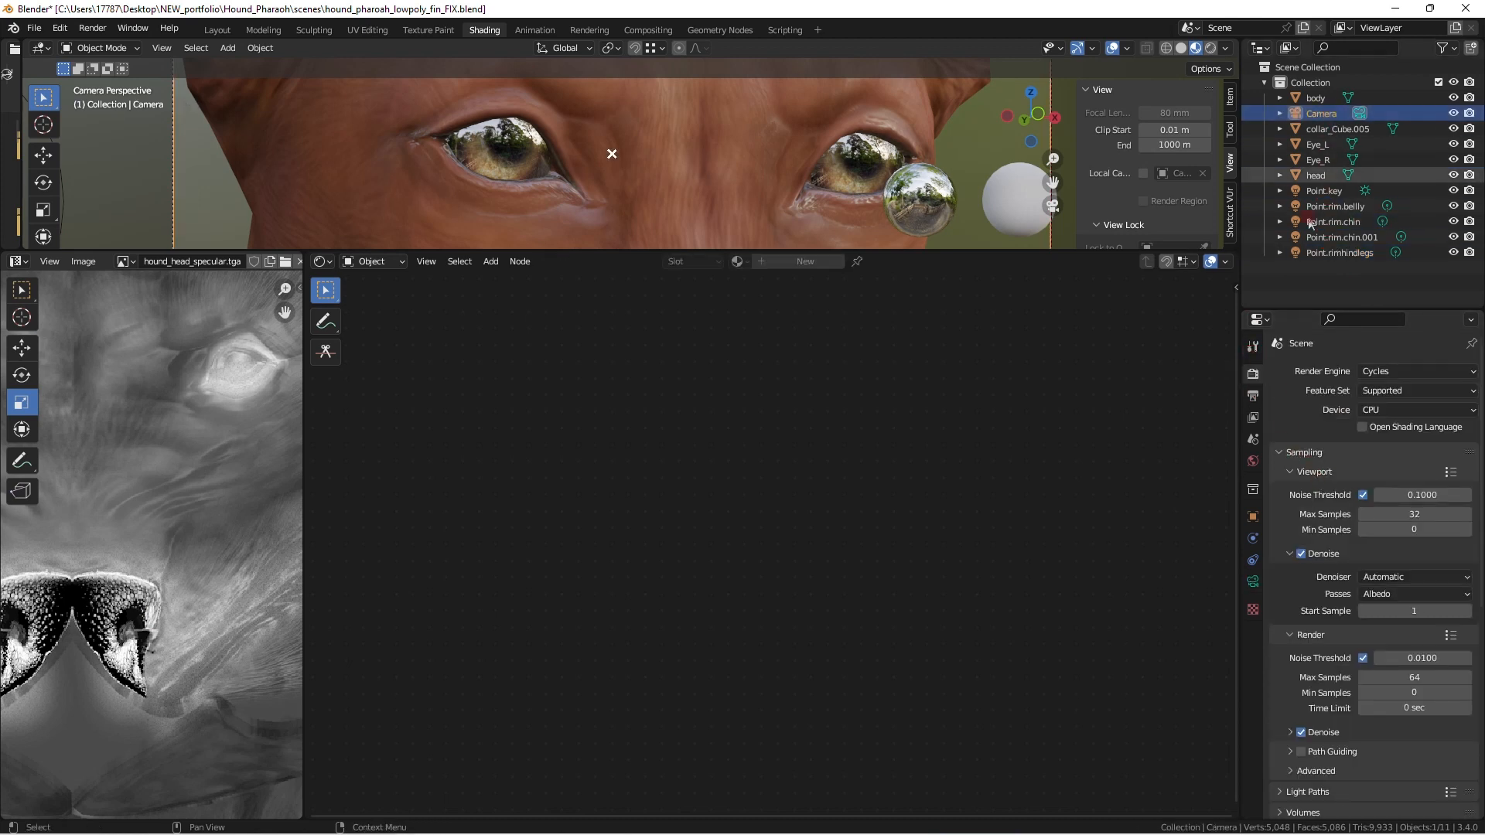
left_click(1252, 584)
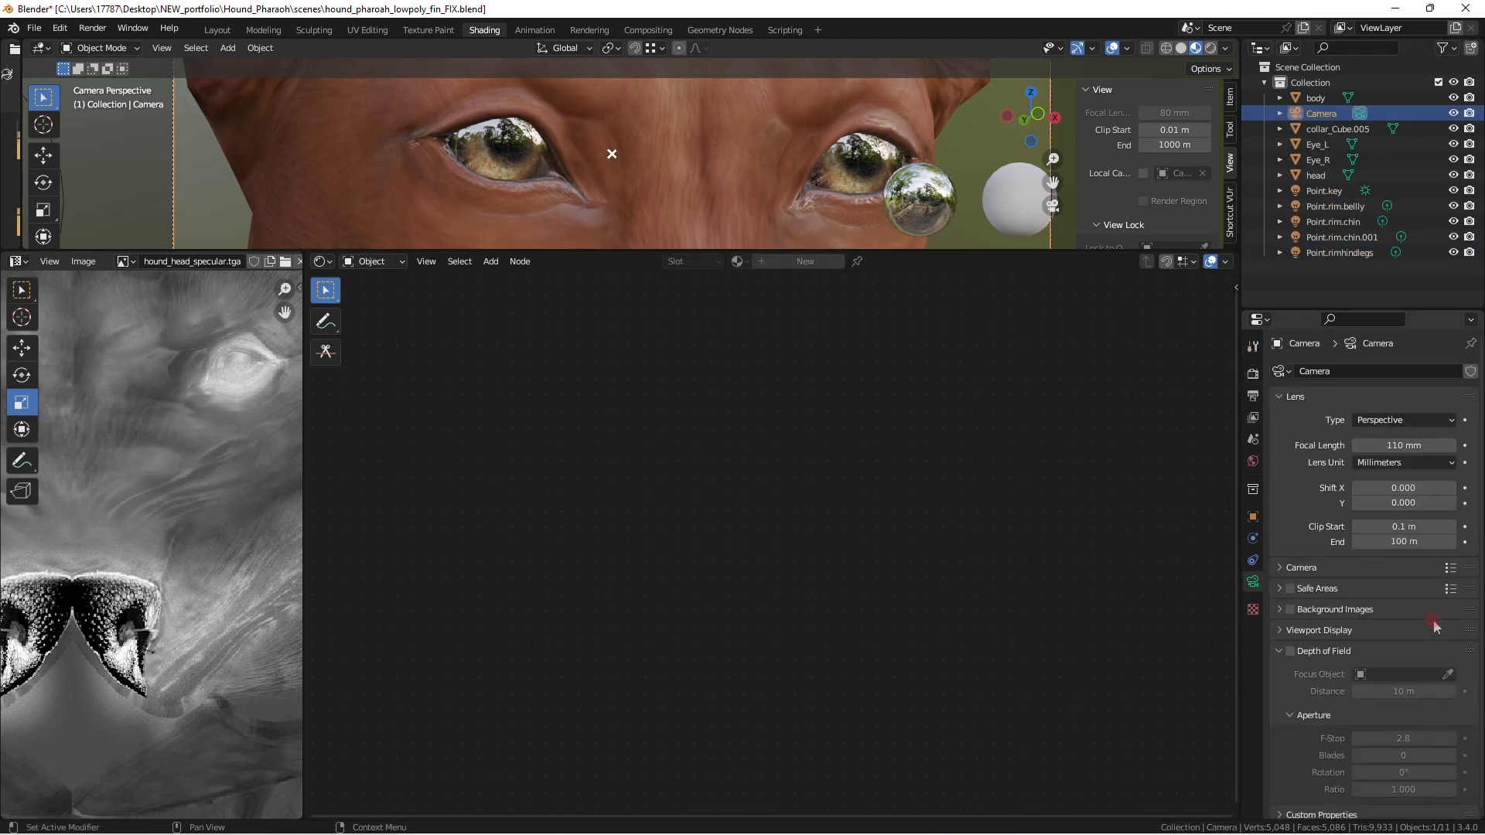